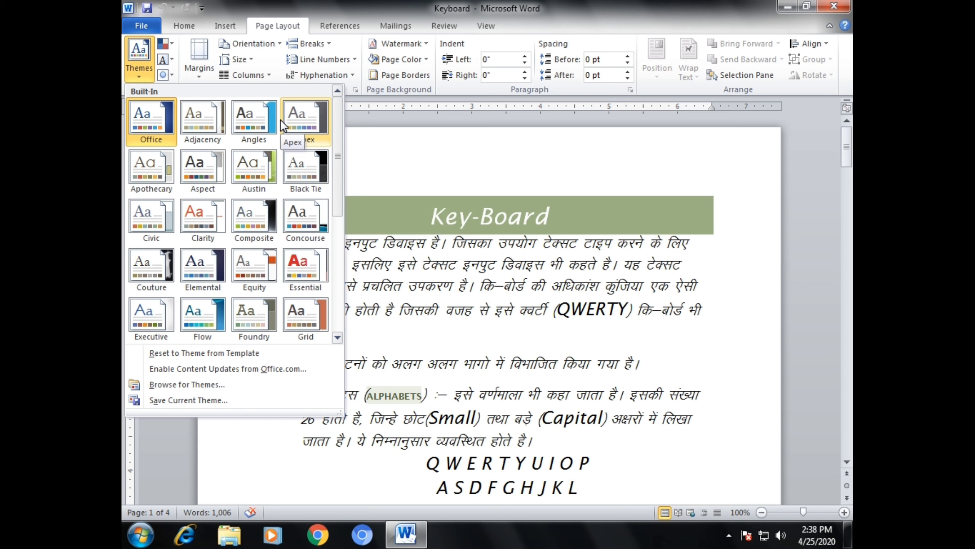
- Apply the built-in Apex theme to the Keyboard document
click(281, 119)
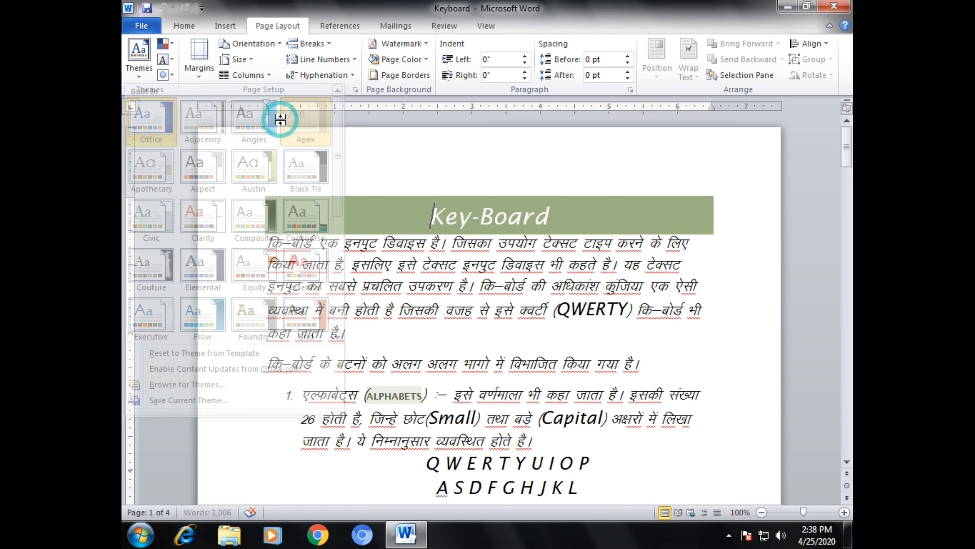
- Look through the available theme colors, theme fonts and theme effects, and inspect the themed document text
click(169, 46)
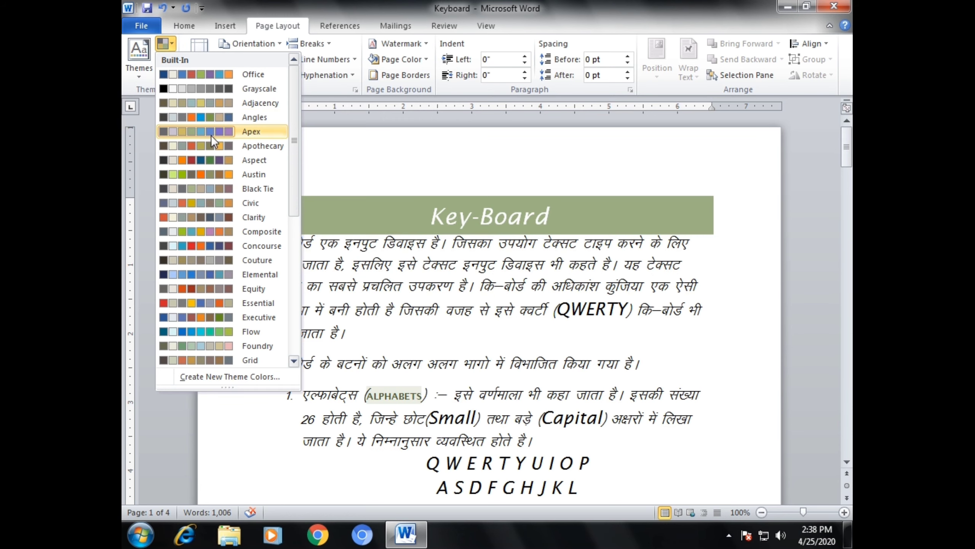
click(168, 44)
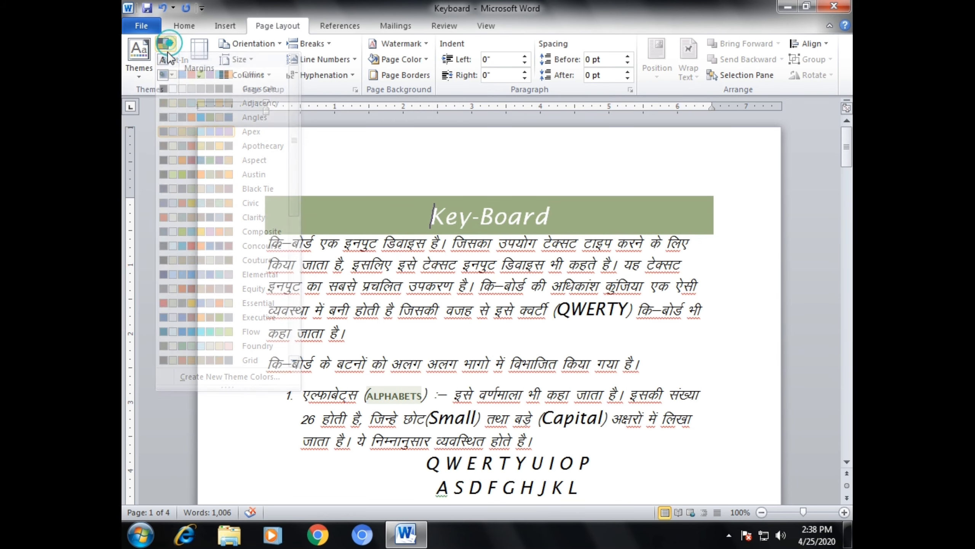
click(166, 60)
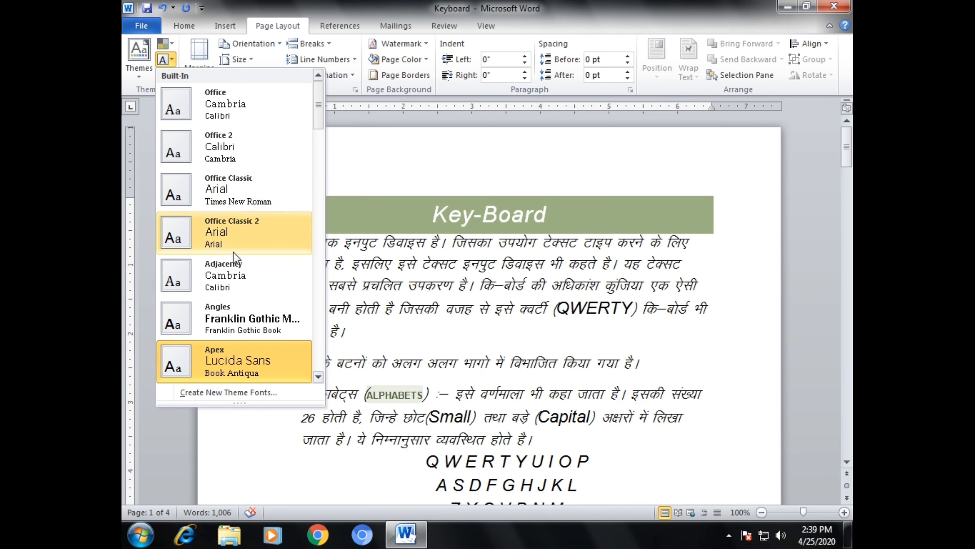
click(165, 63)
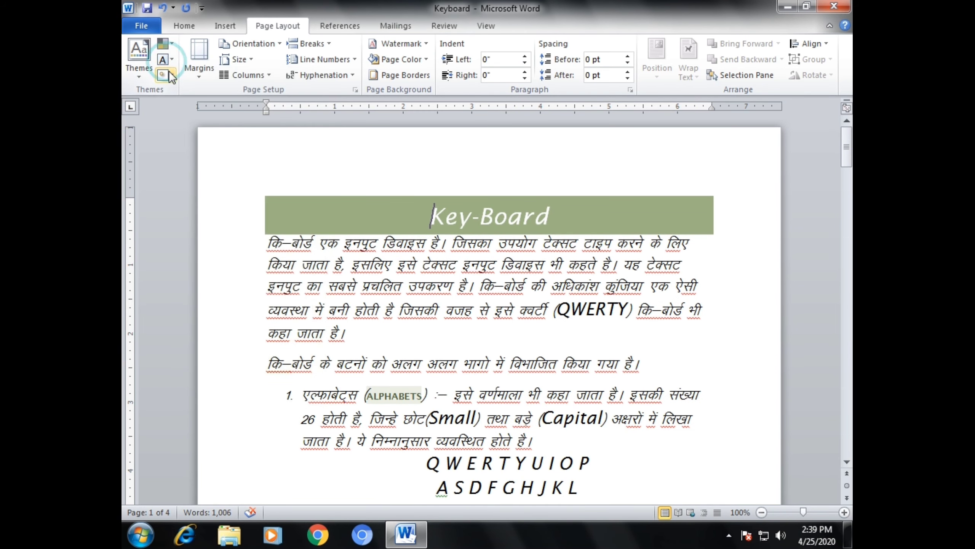
click(163, 75)
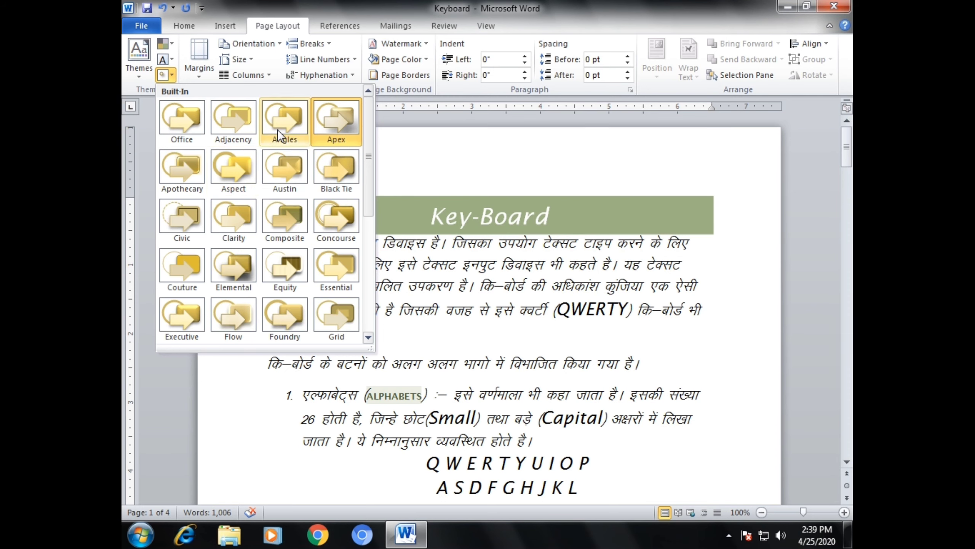
click(163, 80)
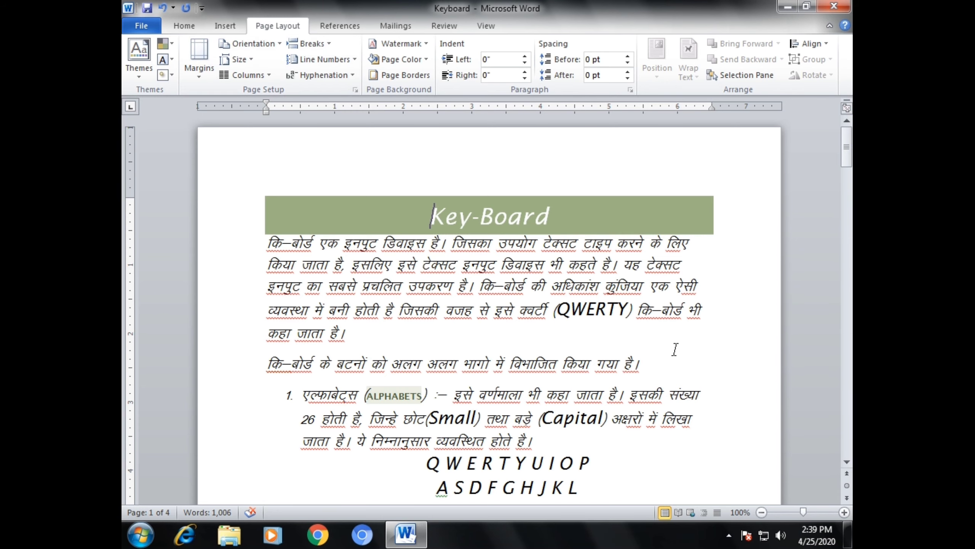
scroll(675, 349, down, 5)
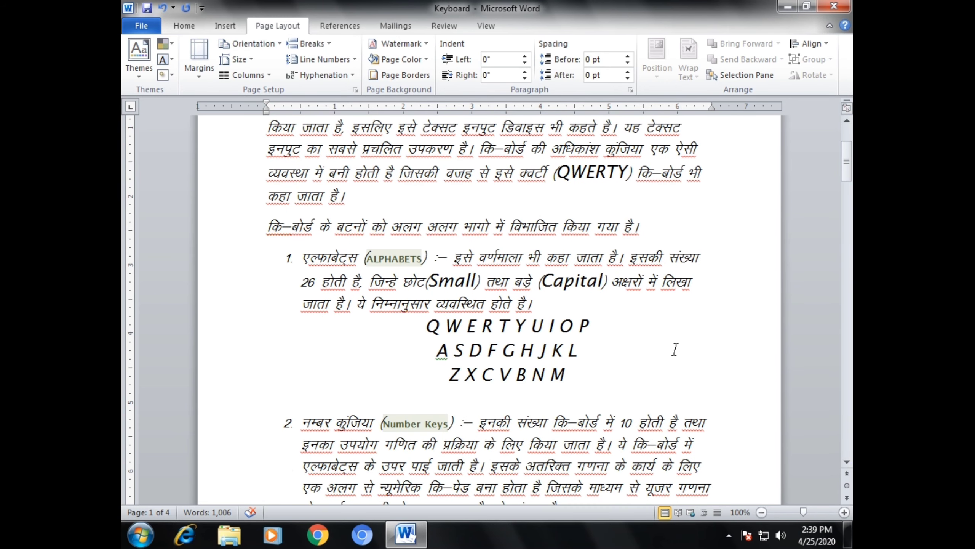
scroll(675, 349, up, 5)
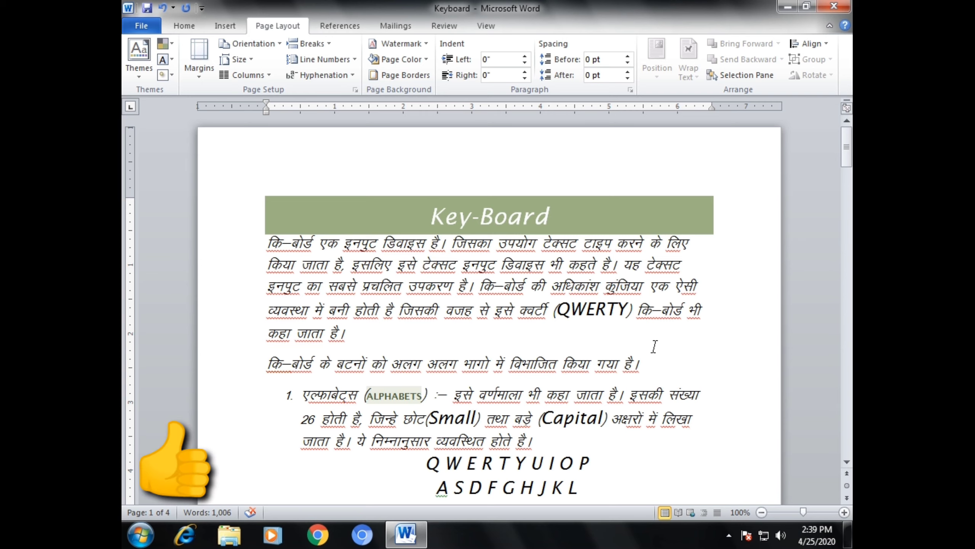
- Review the document's print settings and print preview, and return to the page layout options
click(131, 30)
click(183, 223)
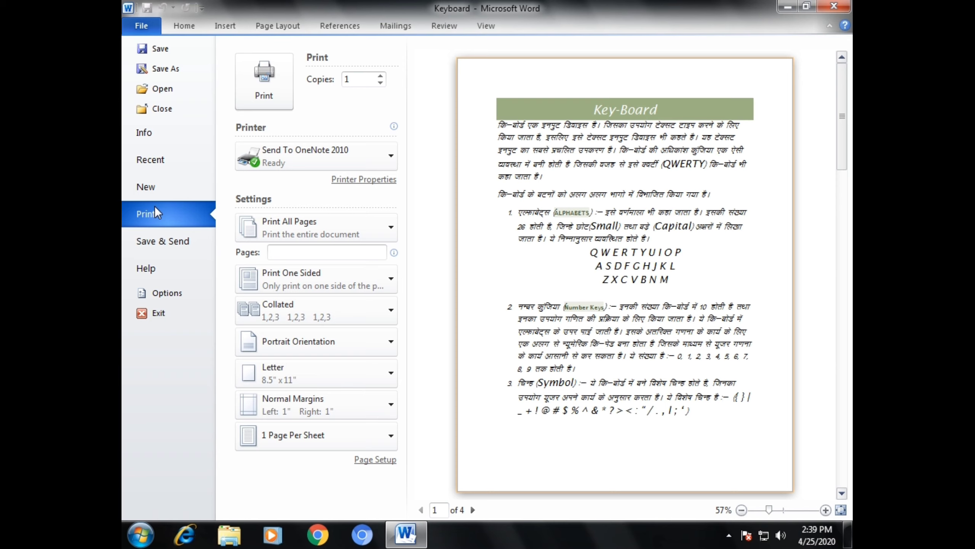
click(268, 29)
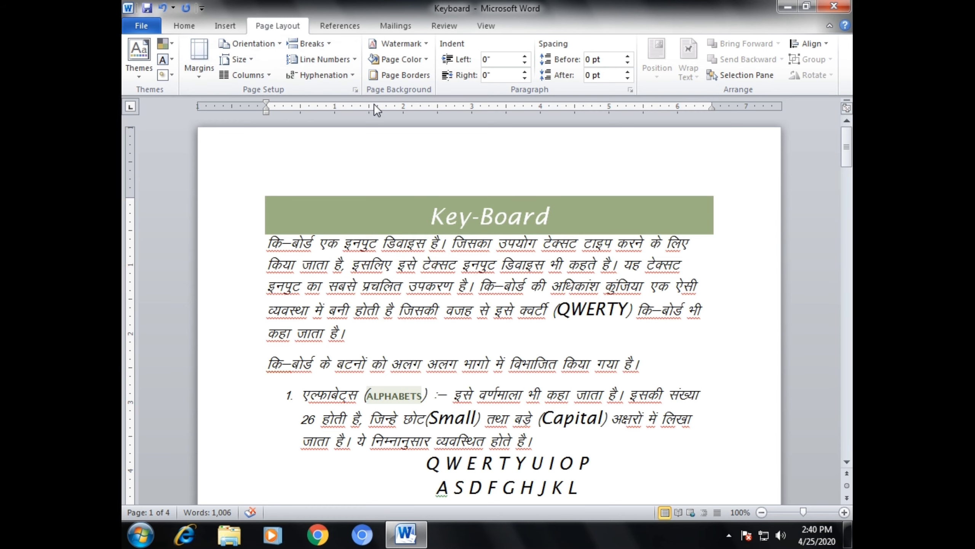
- Examine the margin, gutter, orientation and multiple-page settings in the Page Setup dialog
click(352, 94)
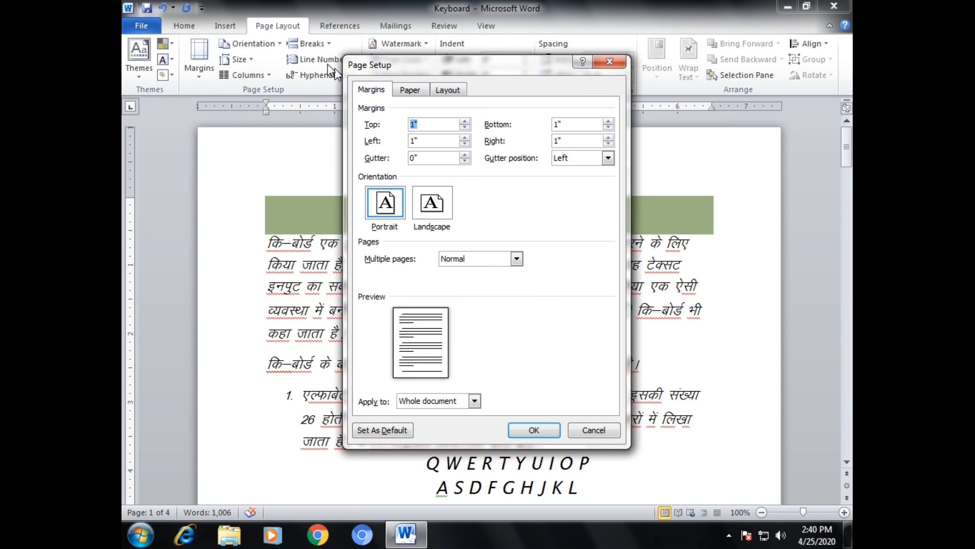
drag(385, 65, 463, 90)
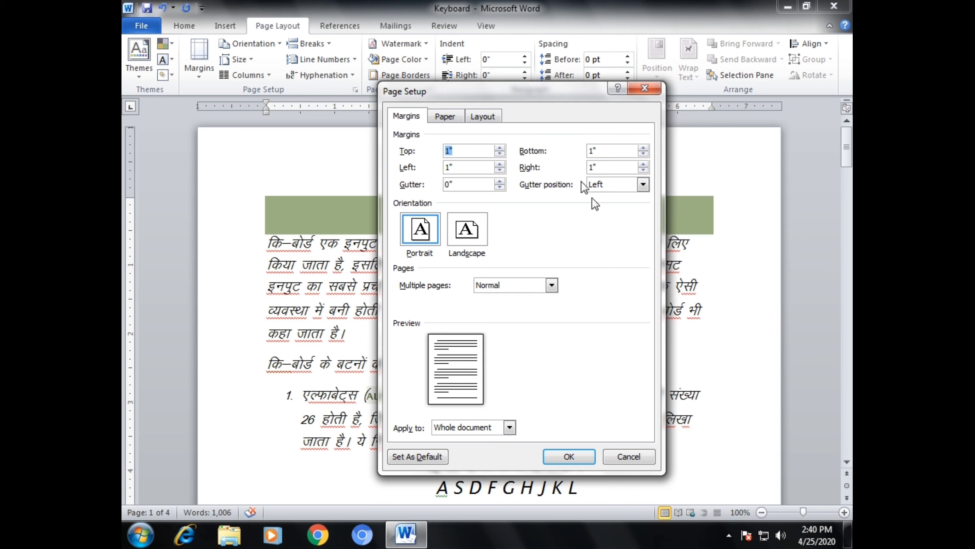
click(631, 451)
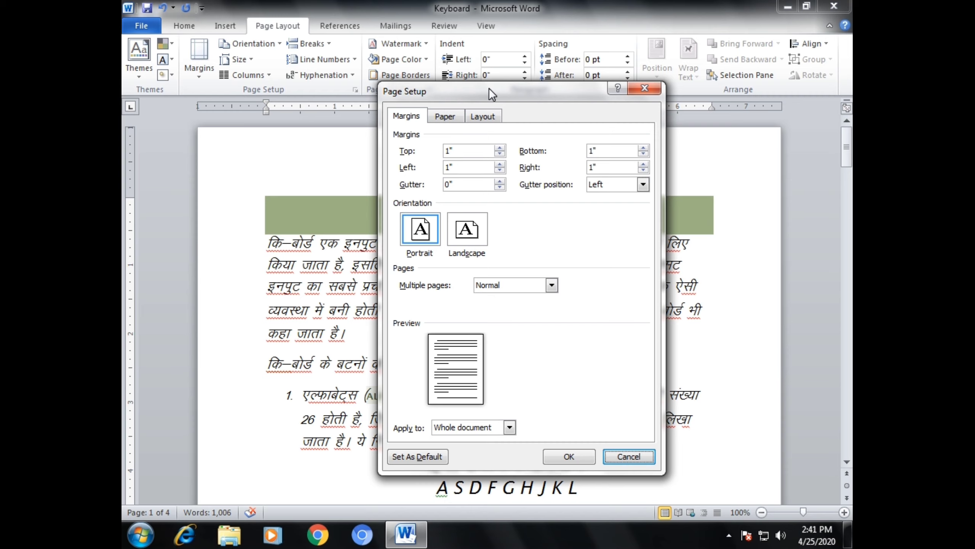
drag(489, 87, 482, 139)
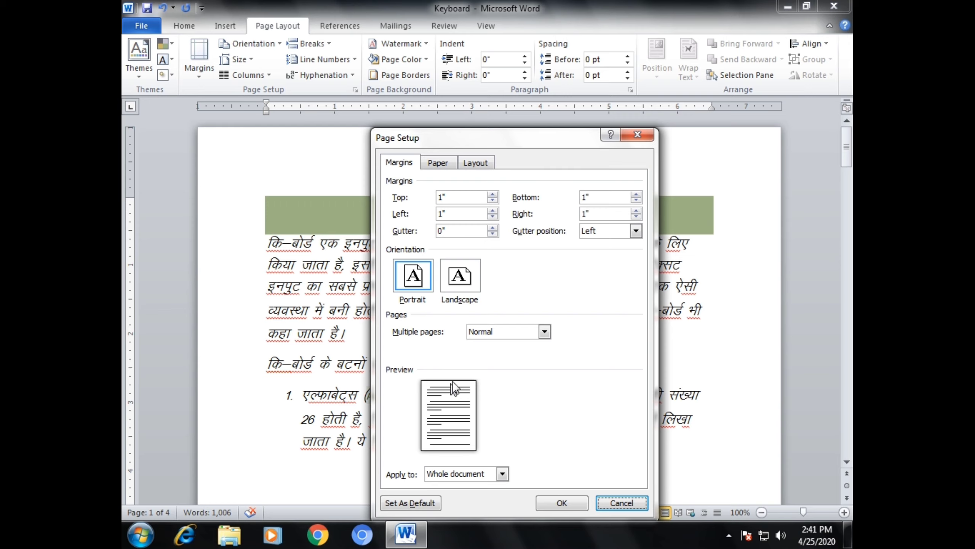
- Choose Left as the gutter position and accept changing the Windows color scheme to Windows 7 Basic
click(603, 234)
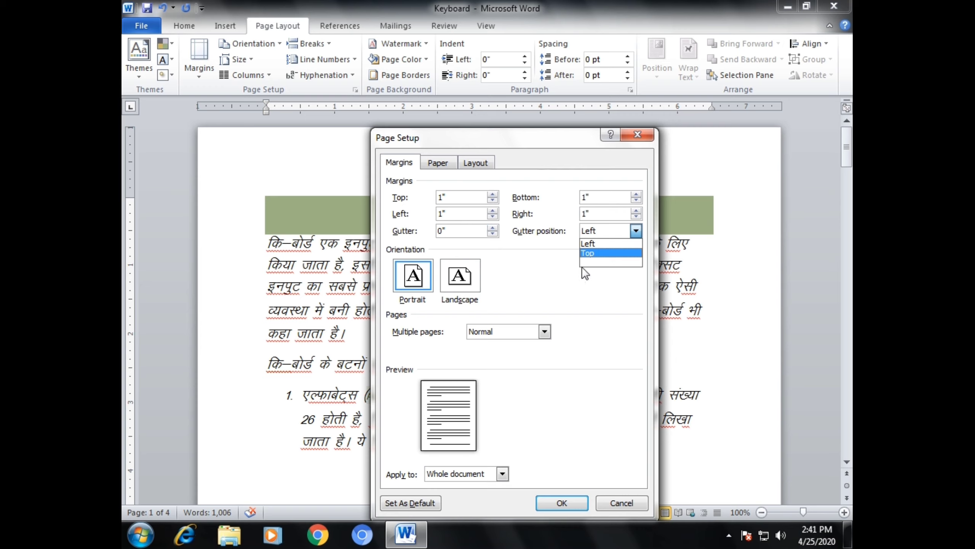
click(596, 243)
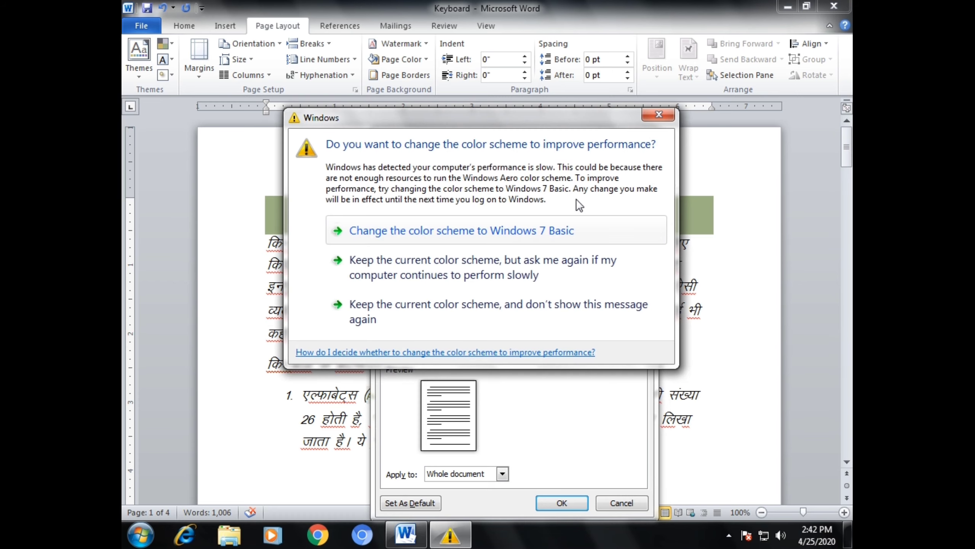
click(634, 229)
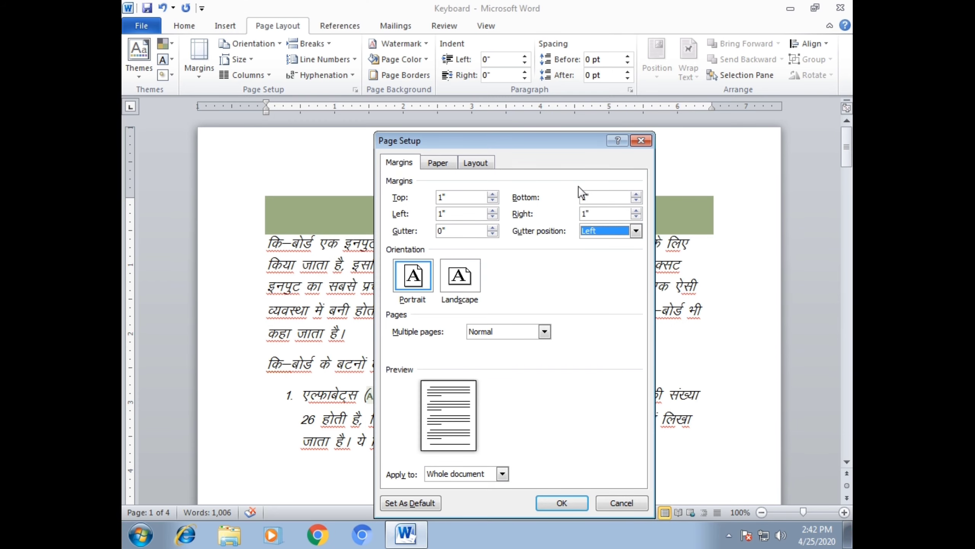
- Set the page gutter to 0.6" and apply the page setup to the whole document
click(492, 227)
click(491, 228)
click(491, 228)
click(491, 228)
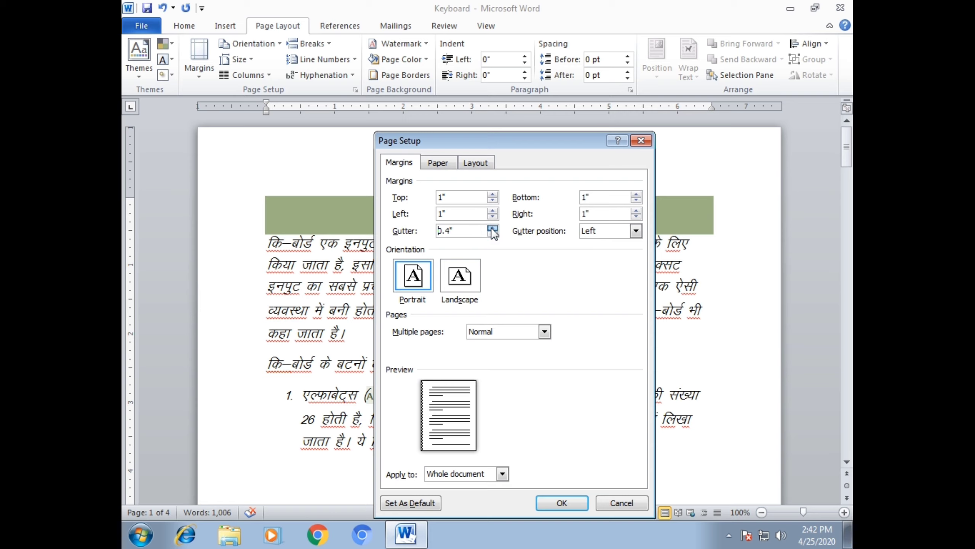
click(491, 228)
click(493, 228)
click(560, 503)
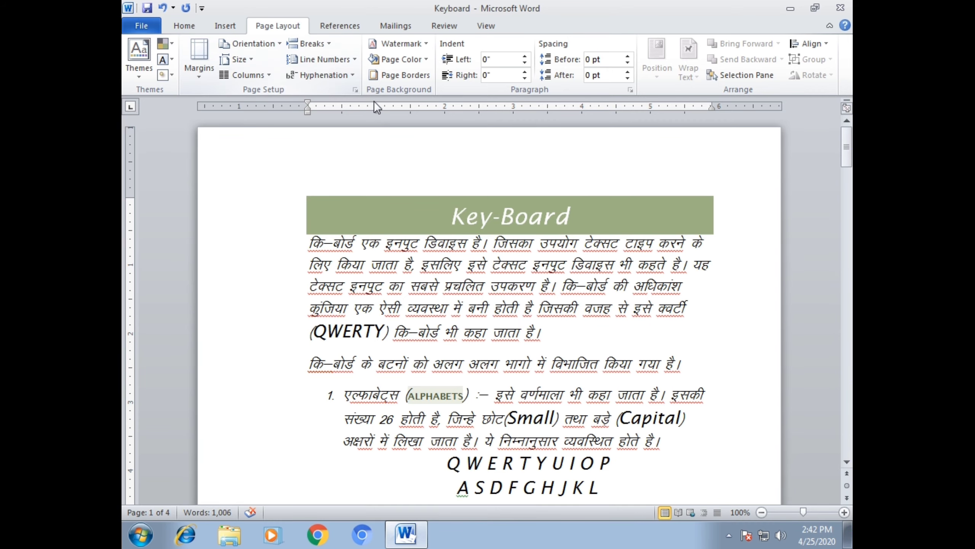
- Check the margin and gutter values in Page Setup, and review the preset margin options without choosing one
click(355, 90)
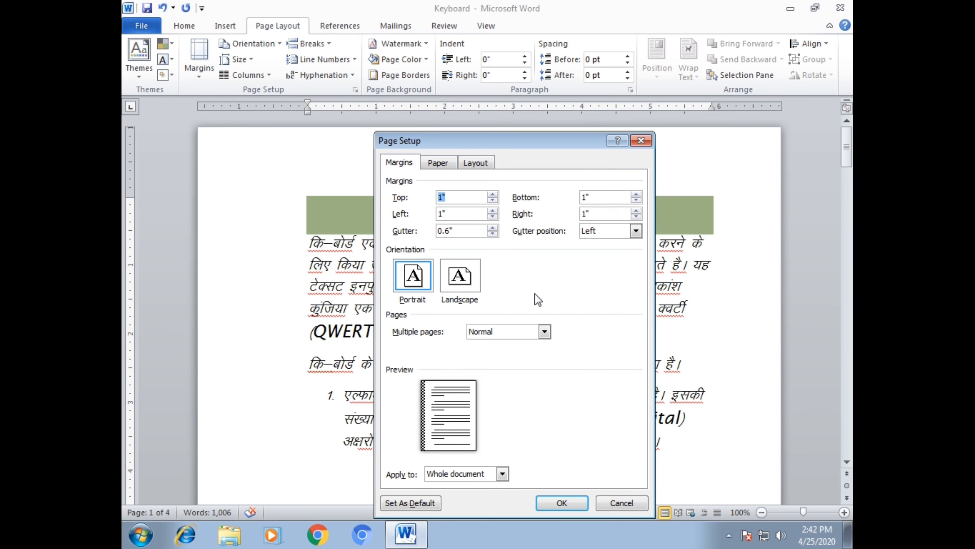
click(624, 505)
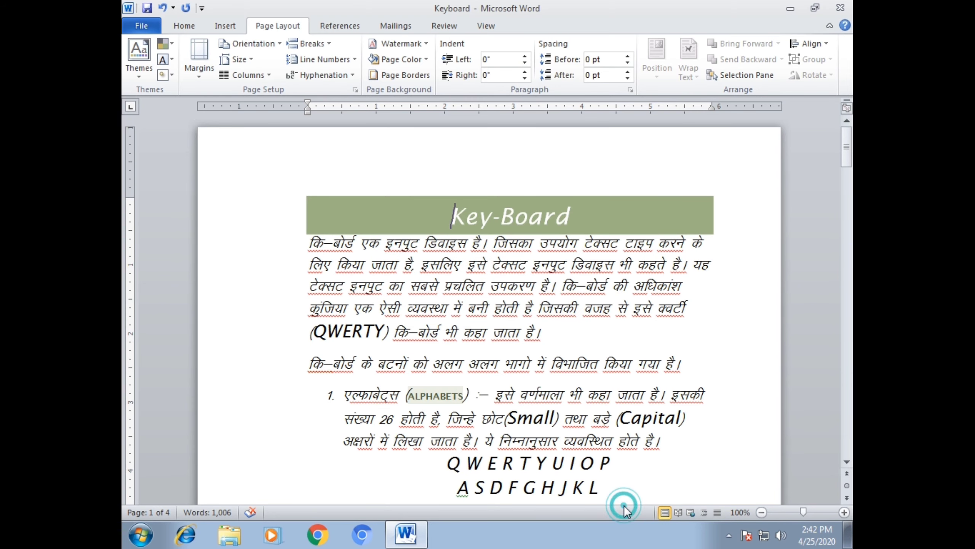
click(199, 69)
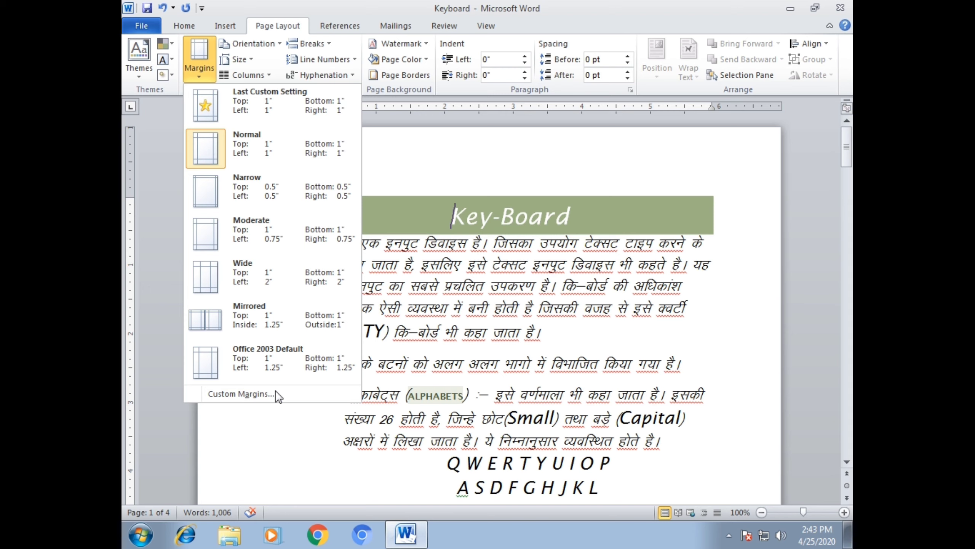
click(195, 72)
click(353, 92)
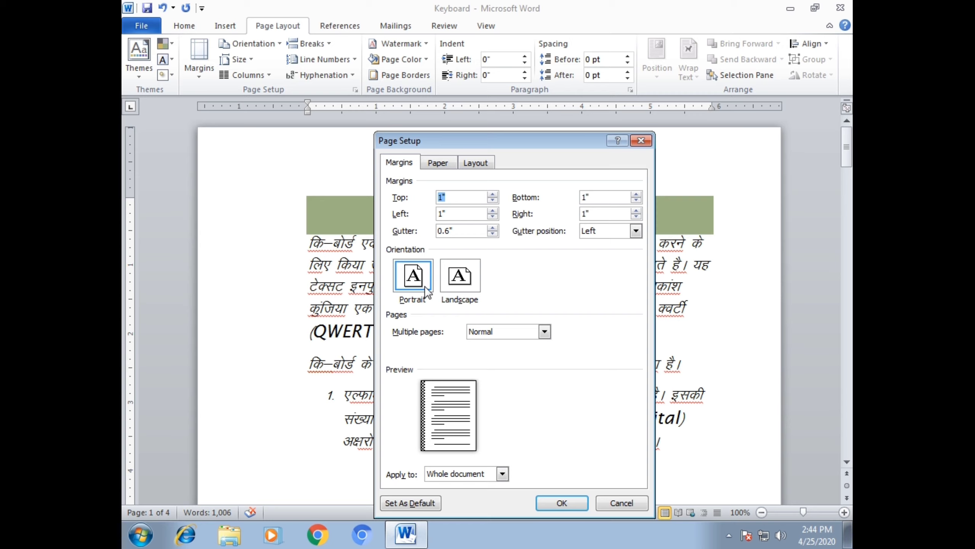
click(466, 283)
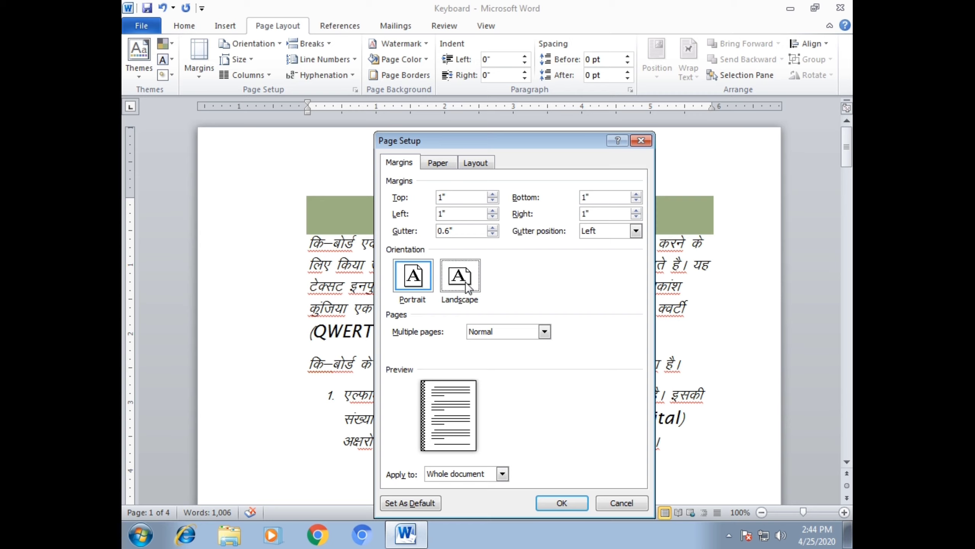
click(424, 284)
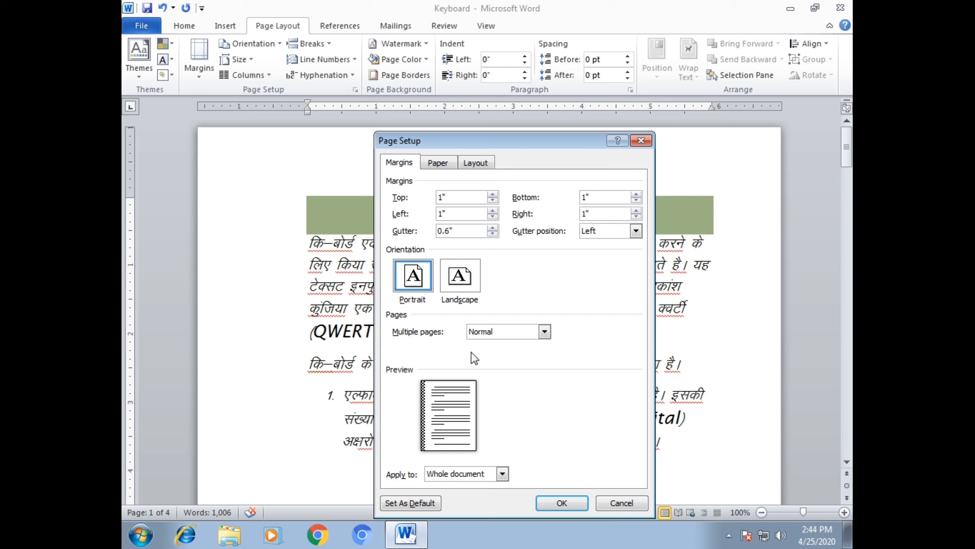
click(459, 277)
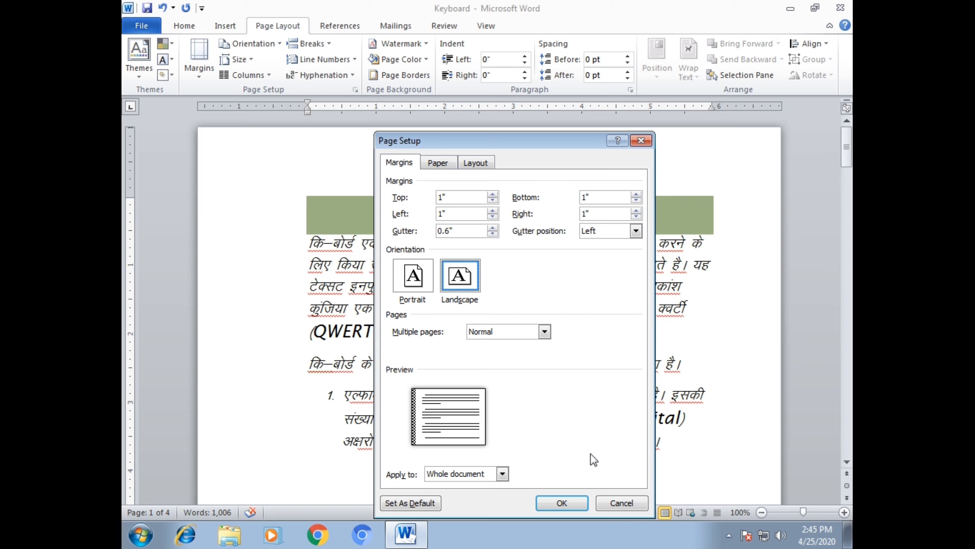
click(638, 501)
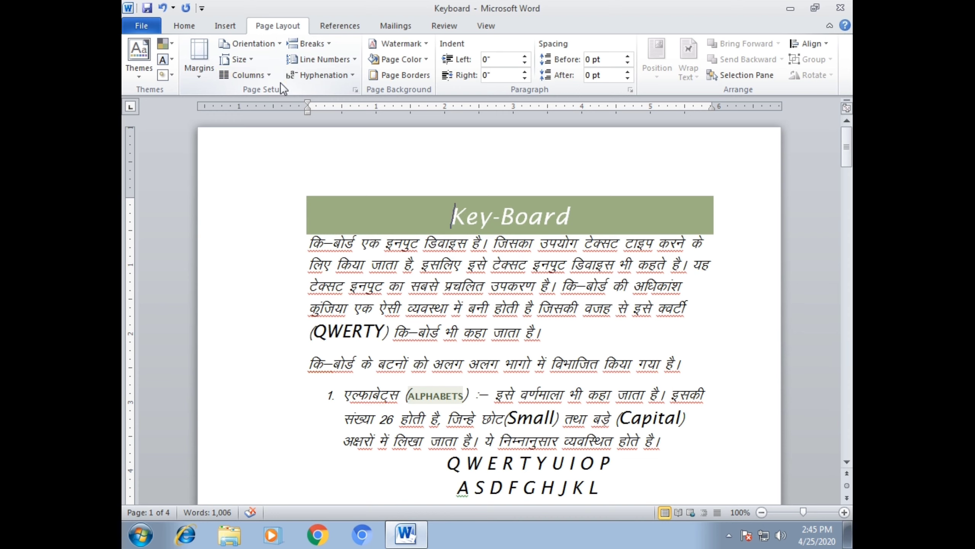
- Try the Legal paper size, and set the document's paper size to A4
click(234, 61)
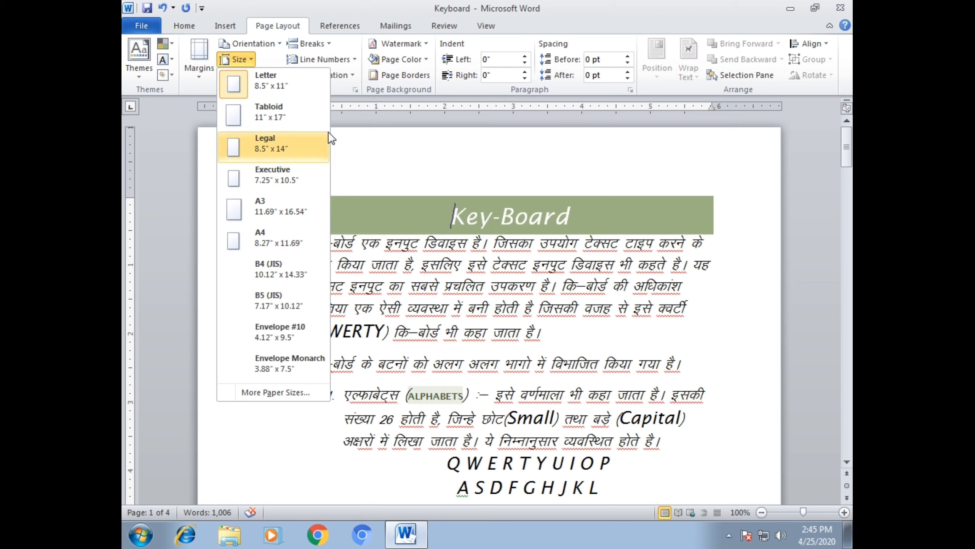
click(278, 142)
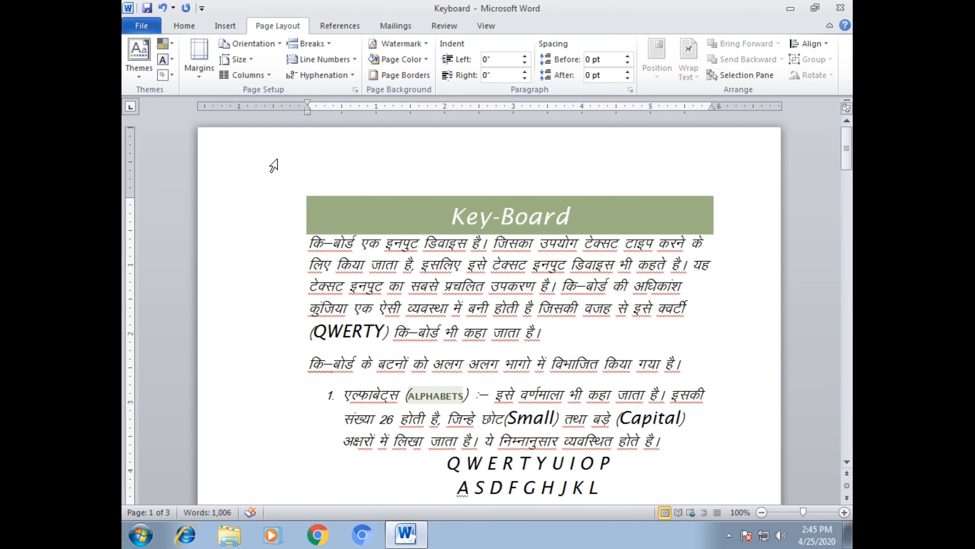
click(239, 59)
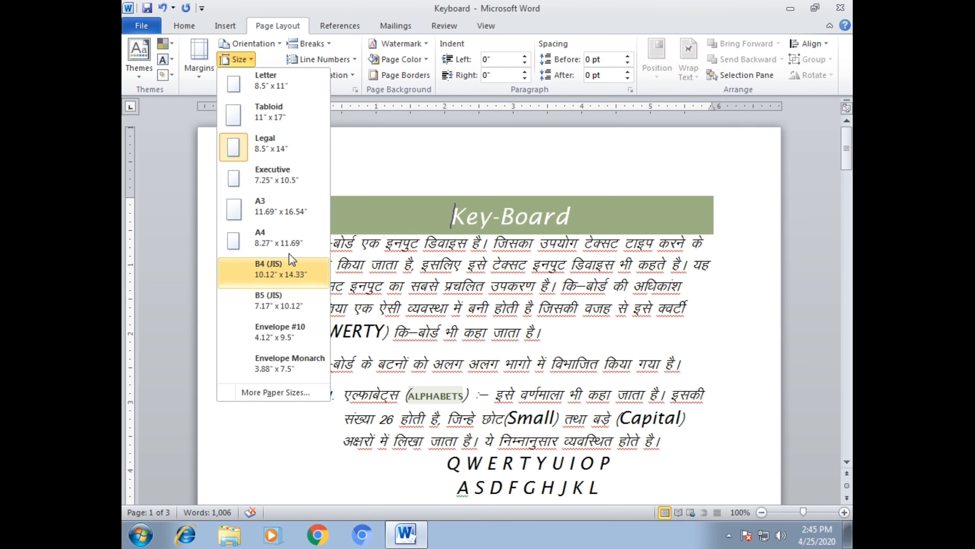
click(287, 237)
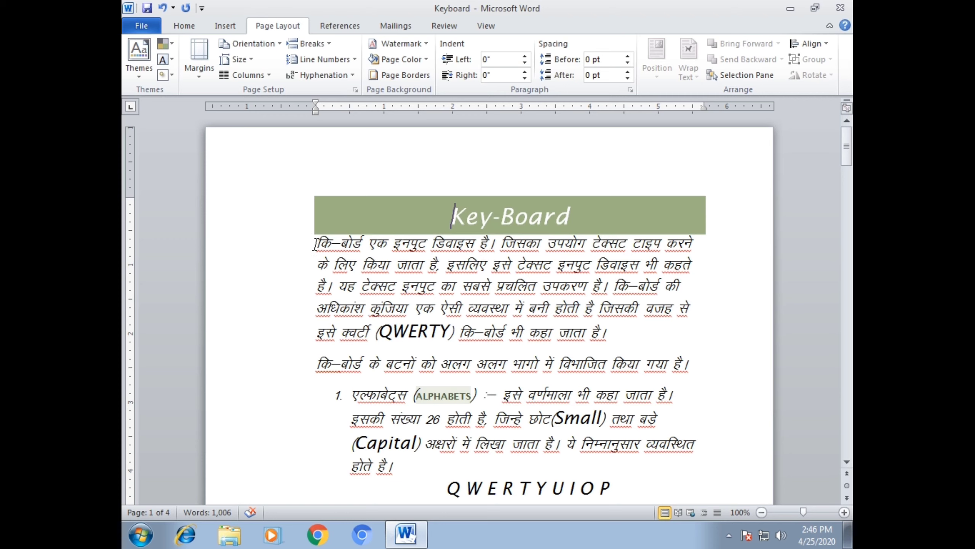
- Lay out the introductory paragraph below the Key-Board heading in two columns
drag(314, 243, 604, 333)
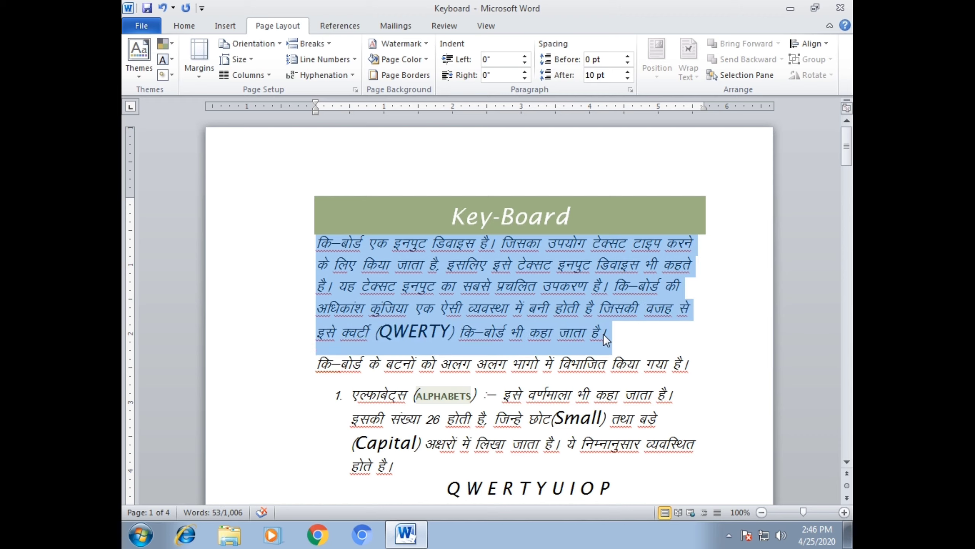
click(261, 78)
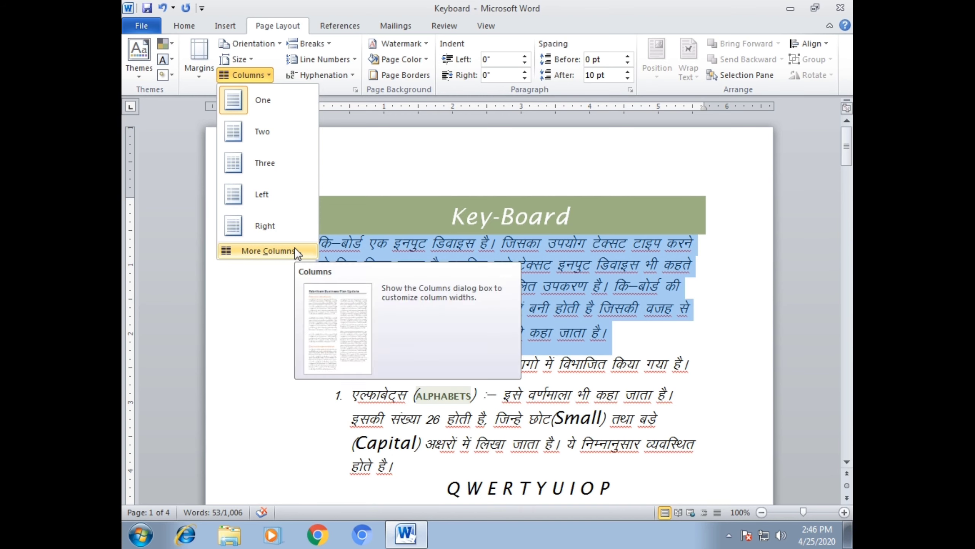
click(270, 131)
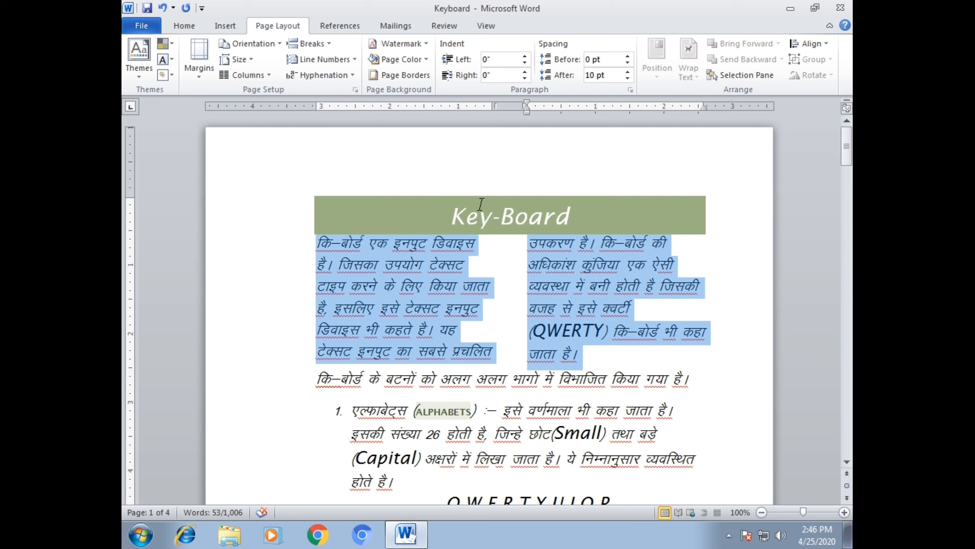
- Return the introductory paragraph below the Key-Board heading to a single column
click(253, 75)
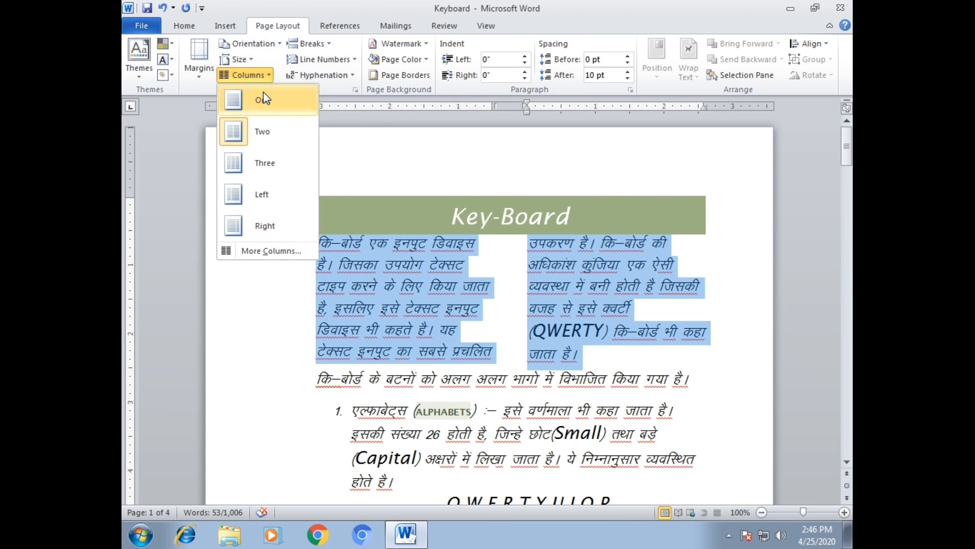
click(263, 94)
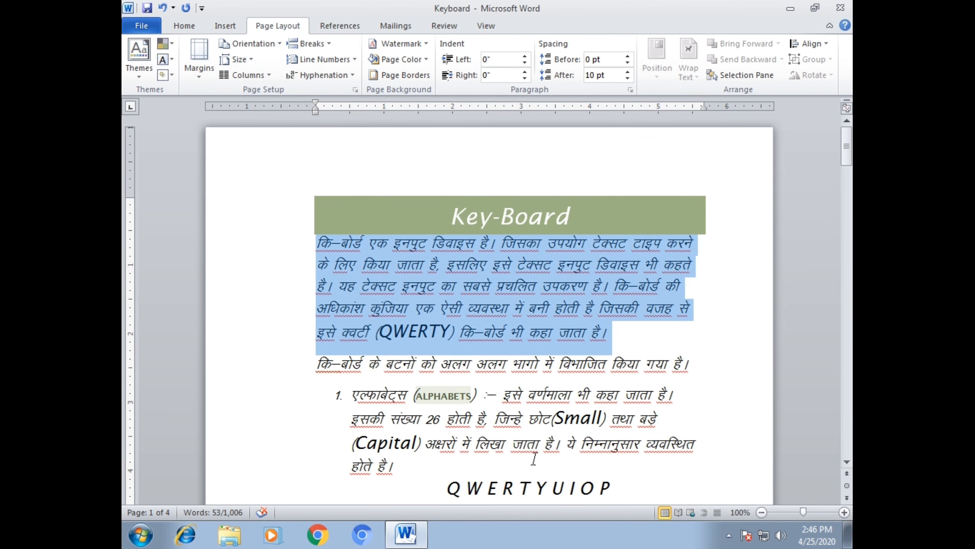
scroll(535, 456, down, 1)
scroll(536, 458, up, 1)
click(618, 344)
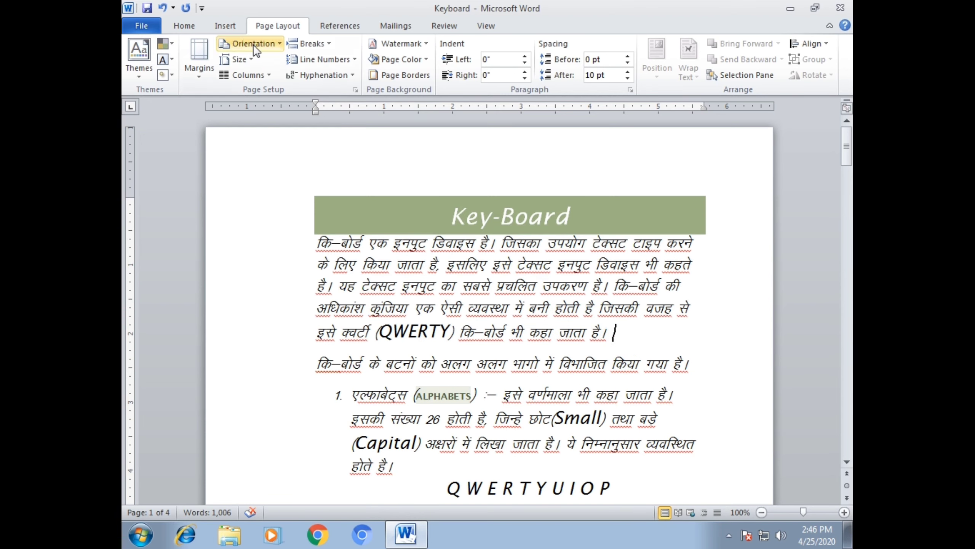
- Try a page break before the sentence above the Alphabets item, inspect the resulting pages, and undo the break
click(322, 43)
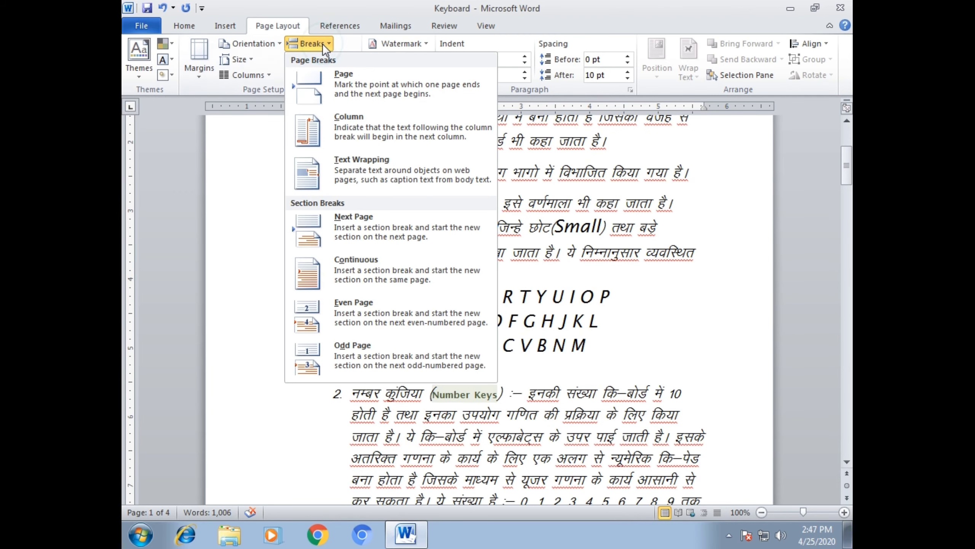
click(227, 29)
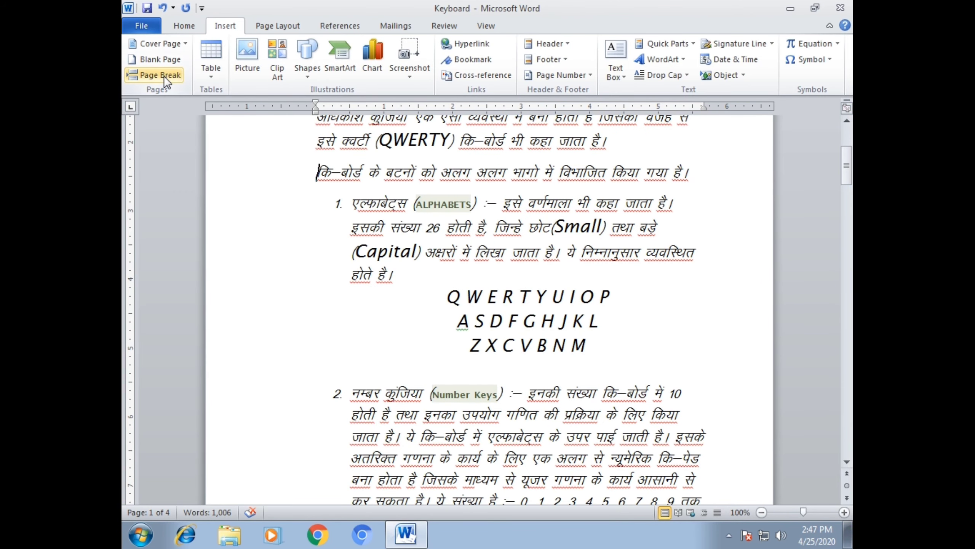
click(290, 28)
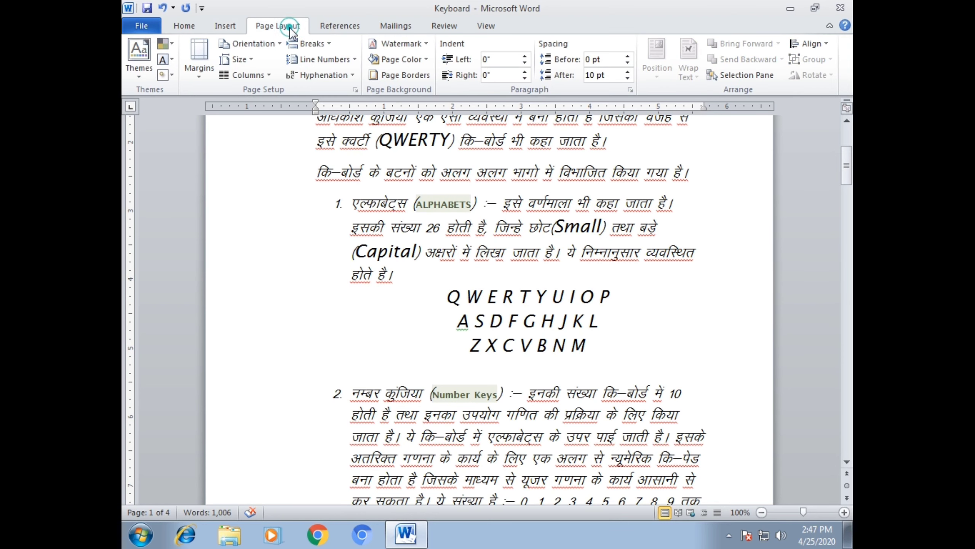
click(314, 44)
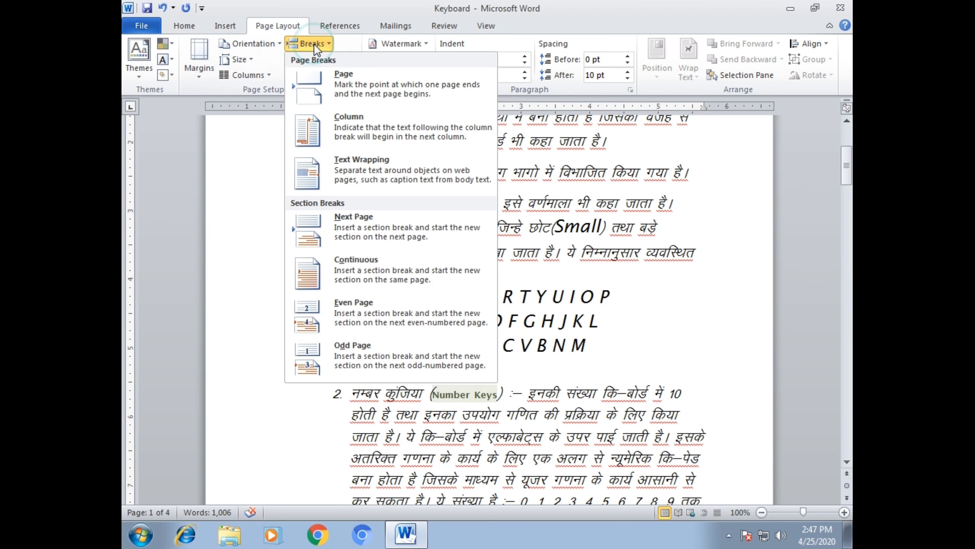
click(349, 91)
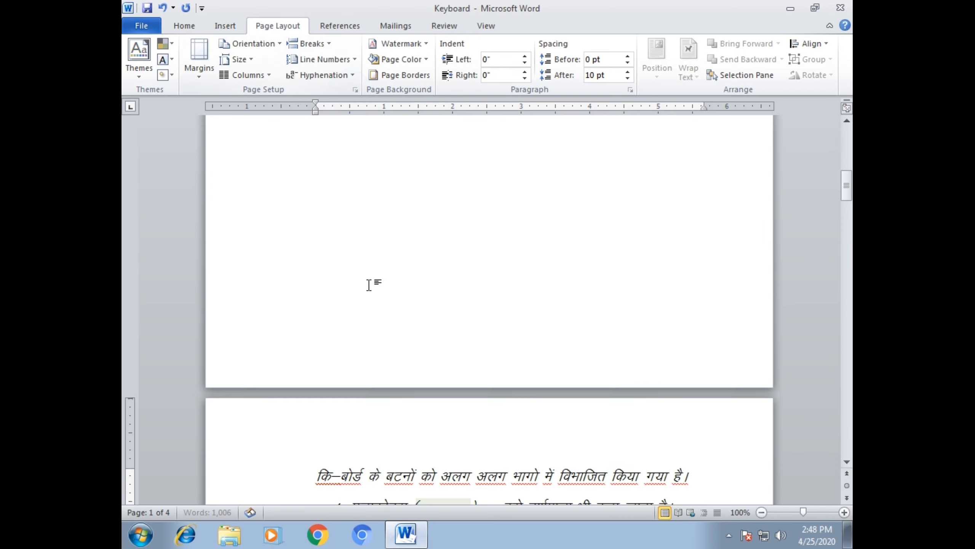
scroll(392, 436, up, 5)
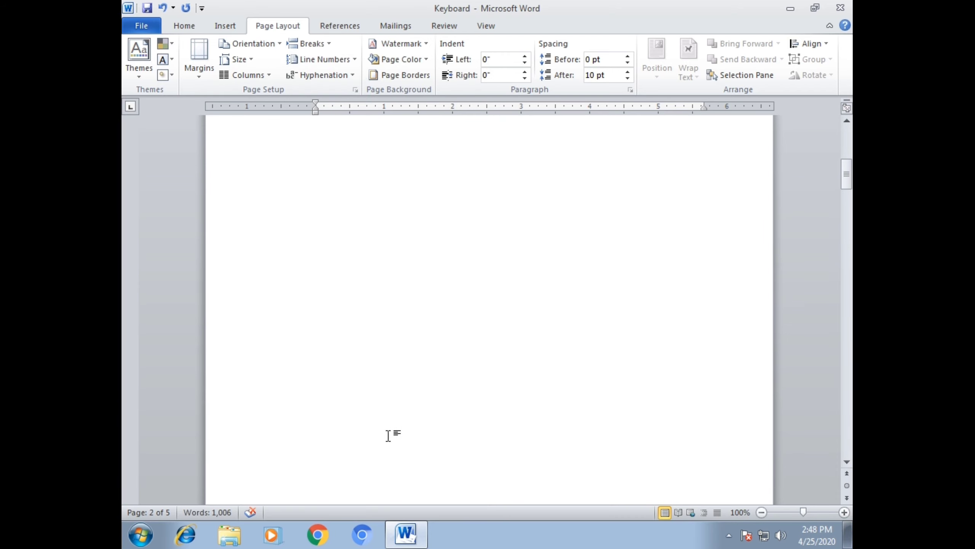
scroll(541, 254, down, 8)
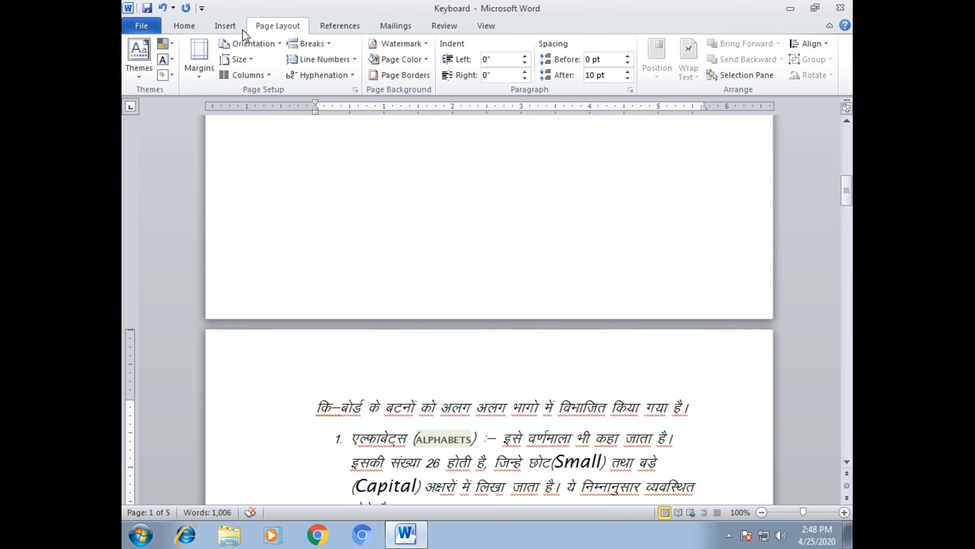
click(162, 9)
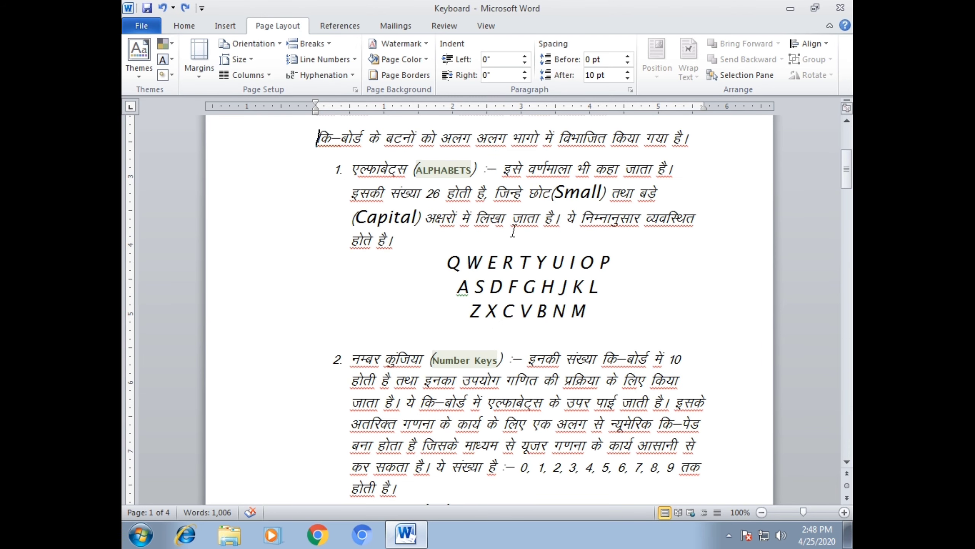
click(314, 43)
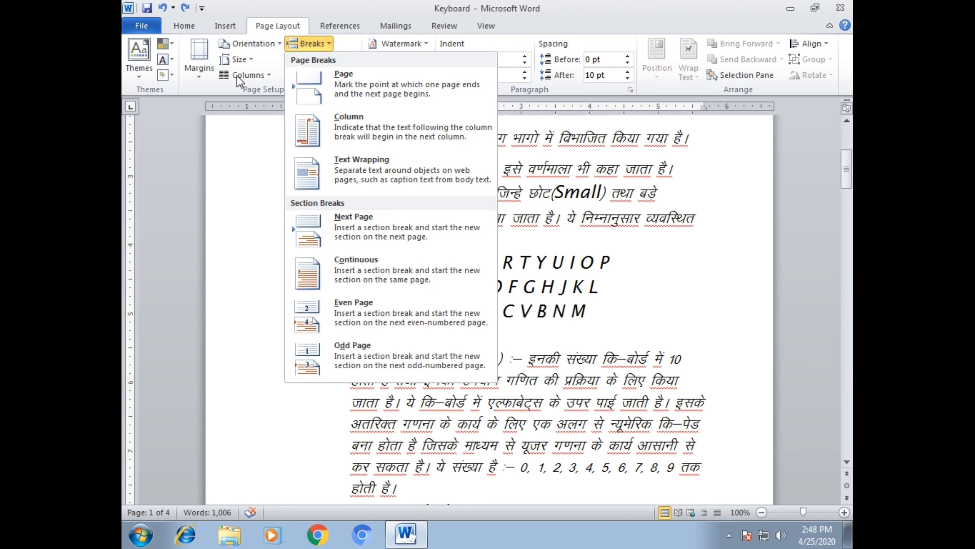
click(264, 76)
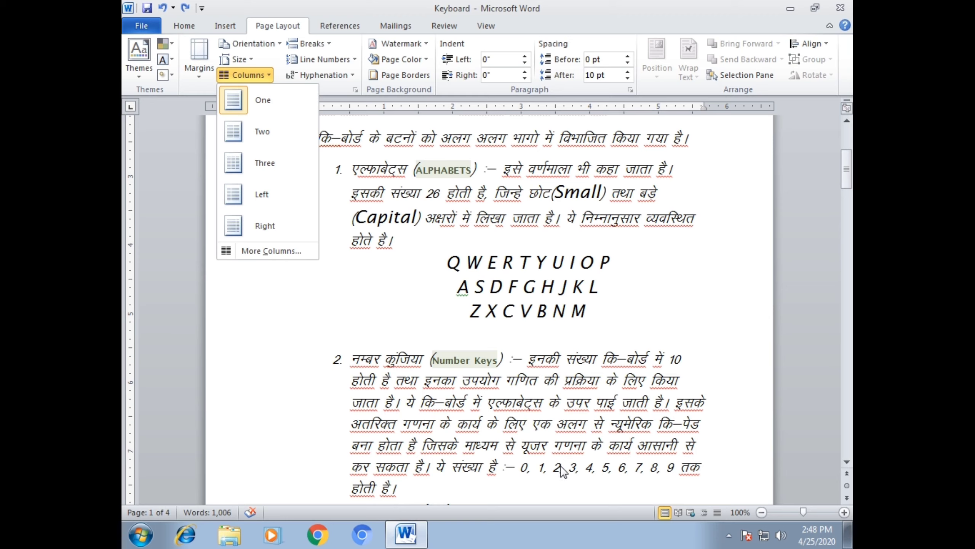
click(312, 44)
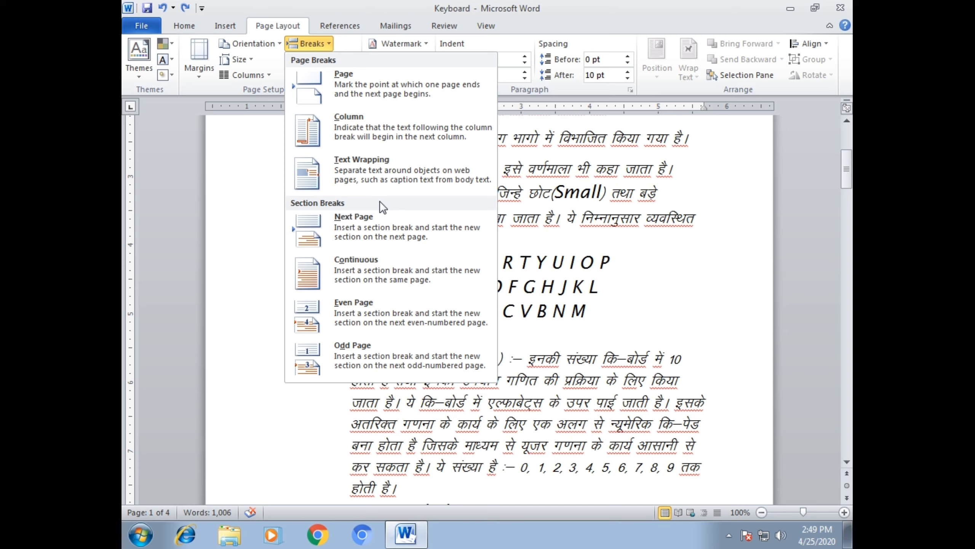
click(643, 261)
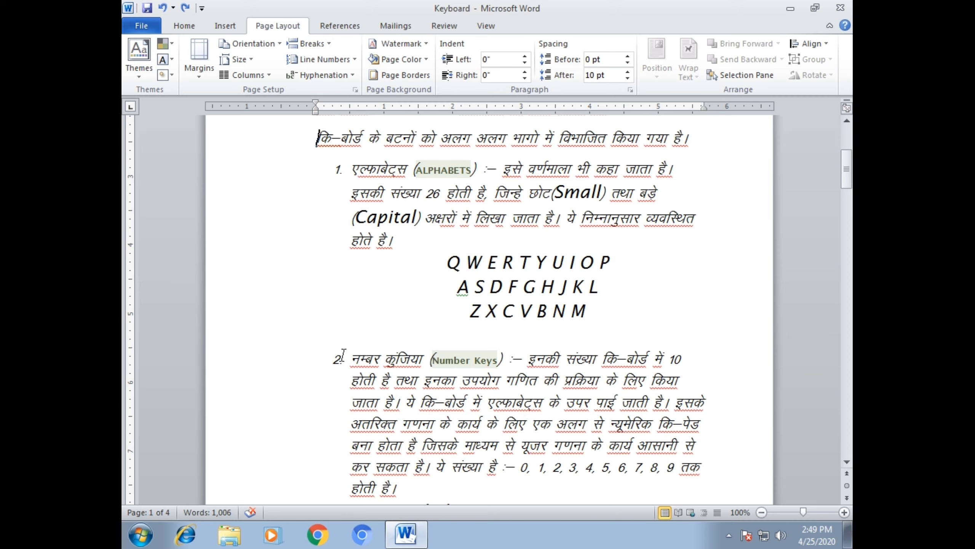
- Insert a Next Page section break before item 2, Number Keys, and check the pages around it
click(331, 360)
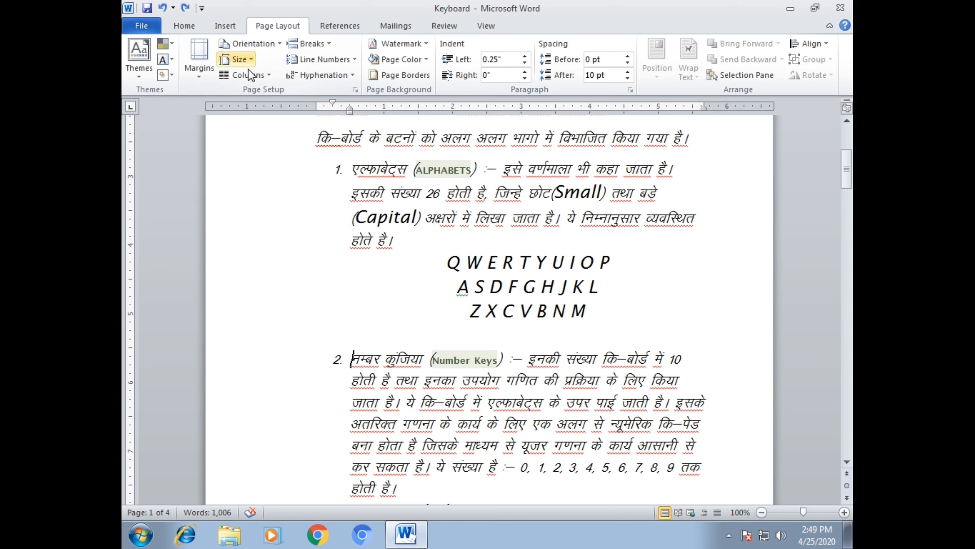
click(322, 58)
click(316, 44)
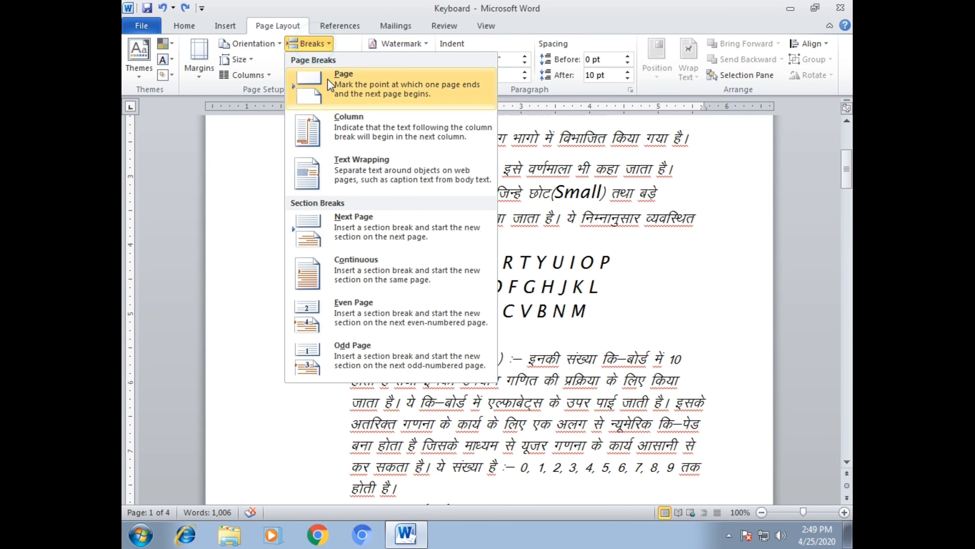
click(378, 225)
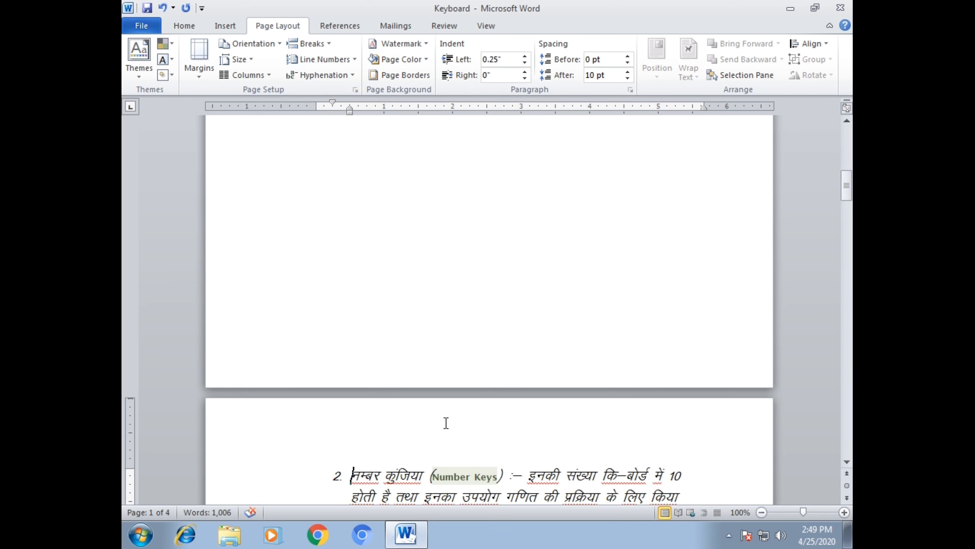
scroll(444, 418, up, 8)
scroll(453, 376, down, 10)
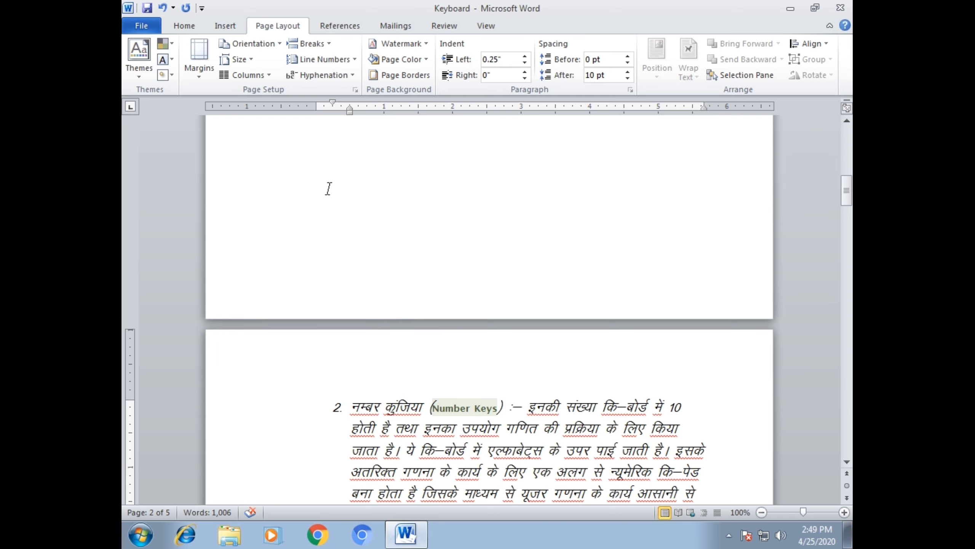
- Set the section starting at Number Keys to Landscape orientation, and compare it with the preceding page
click(232, 43)
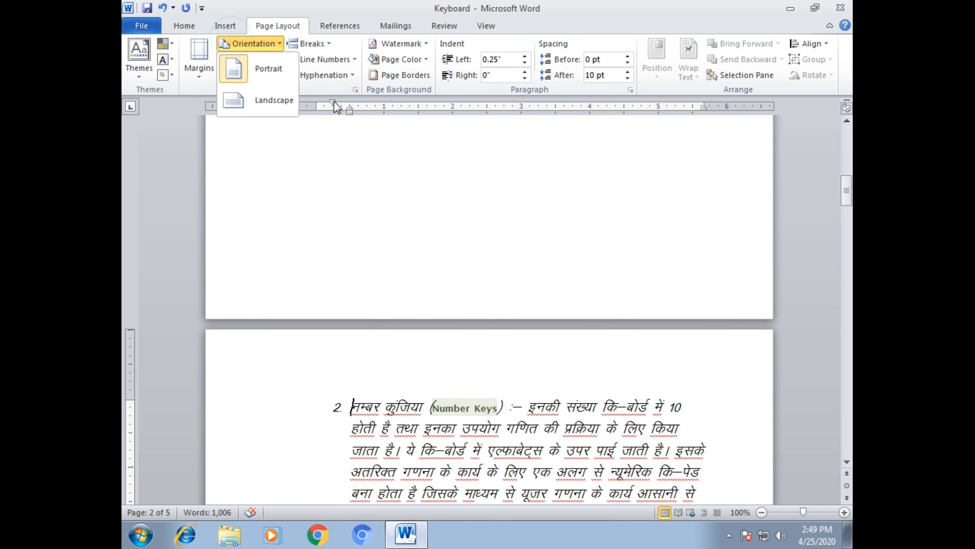
click(285, 107)
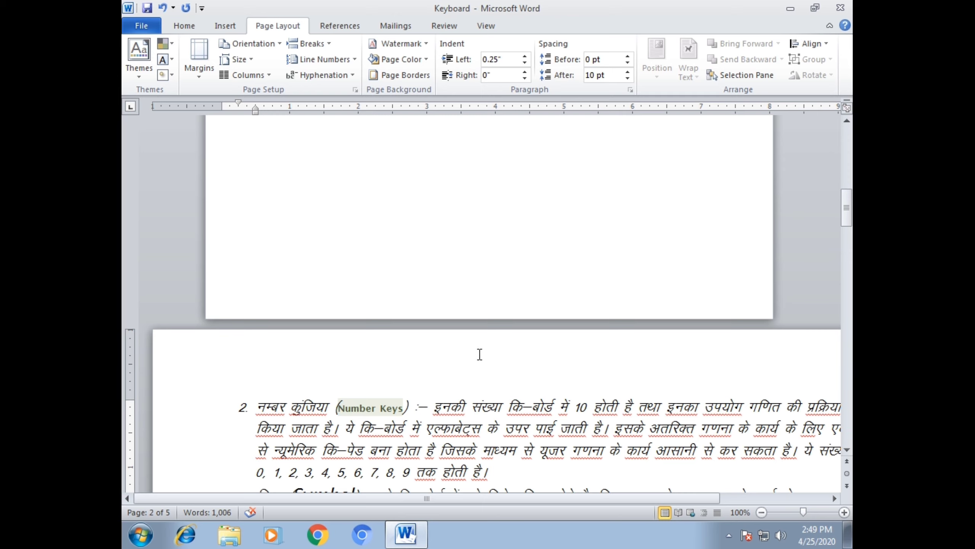
scroll(520, 241, up, 8)
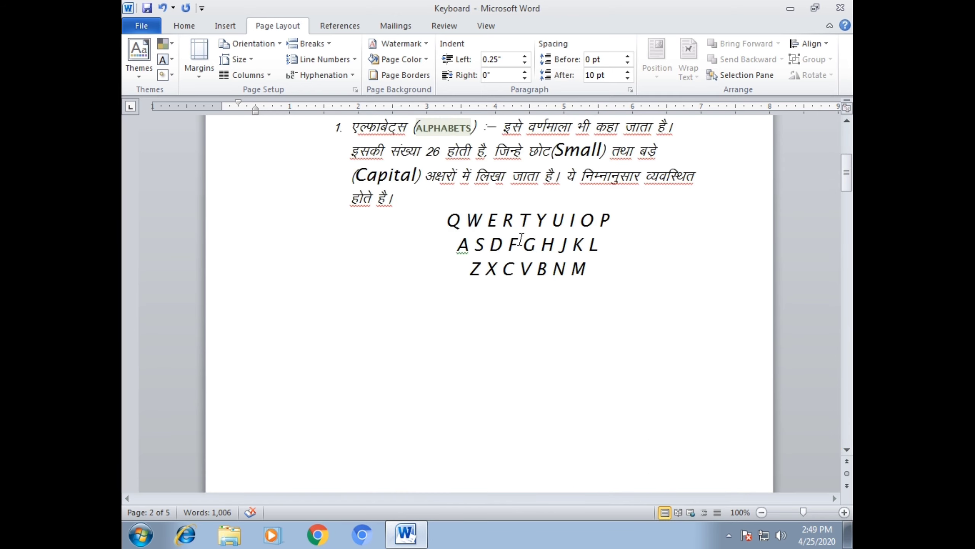
scroll(520, 242, down, 8)
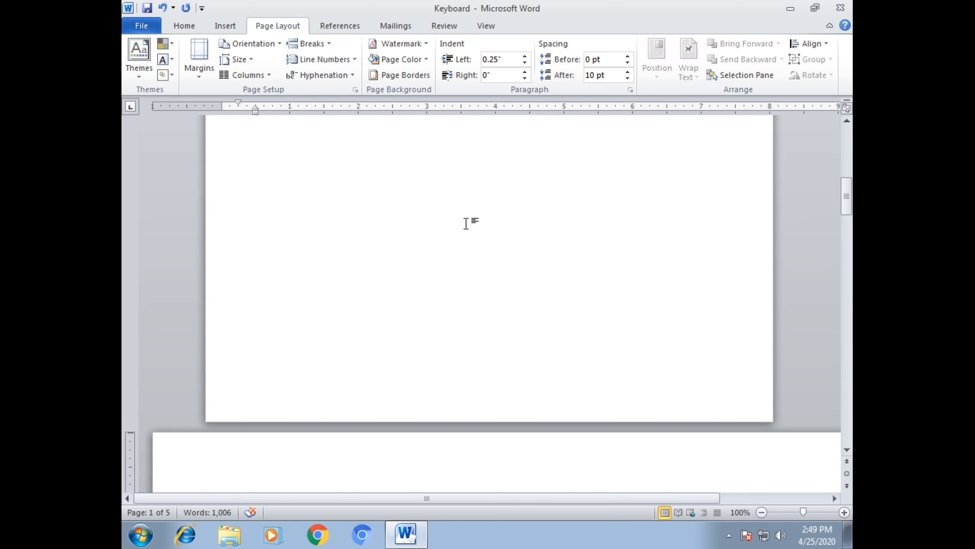
- Undo the landscape orientation and the section break before Number Keys
click(166, 9)
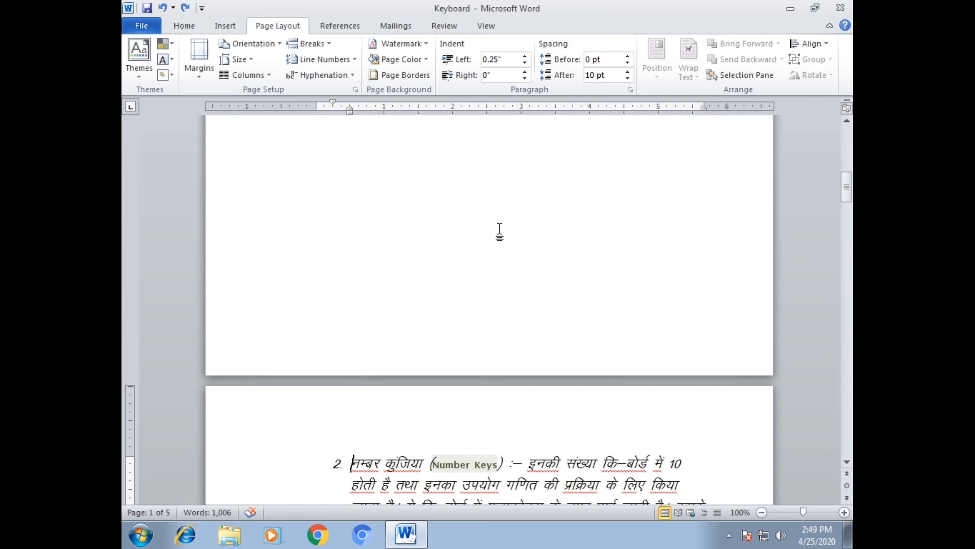
click(164, 11)
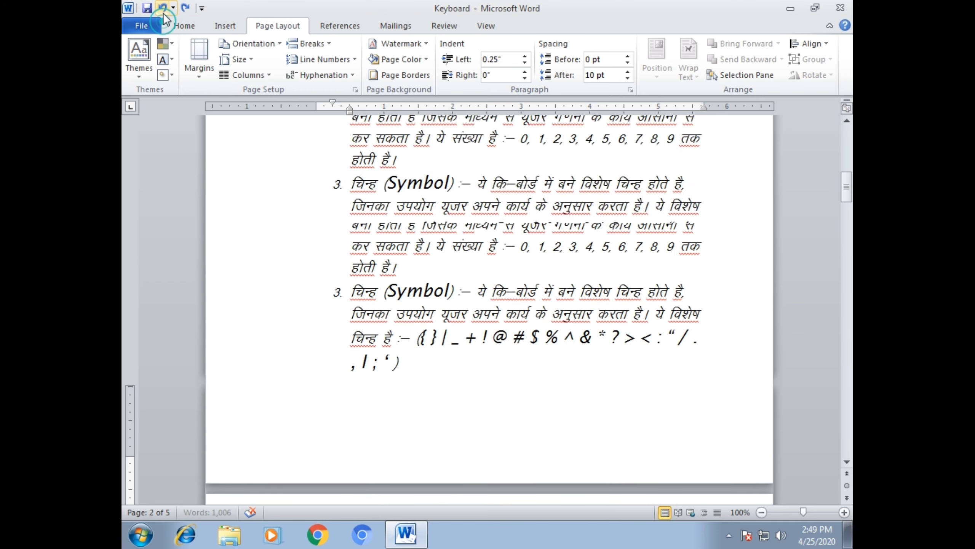
scroll(451, 192, up, 3)
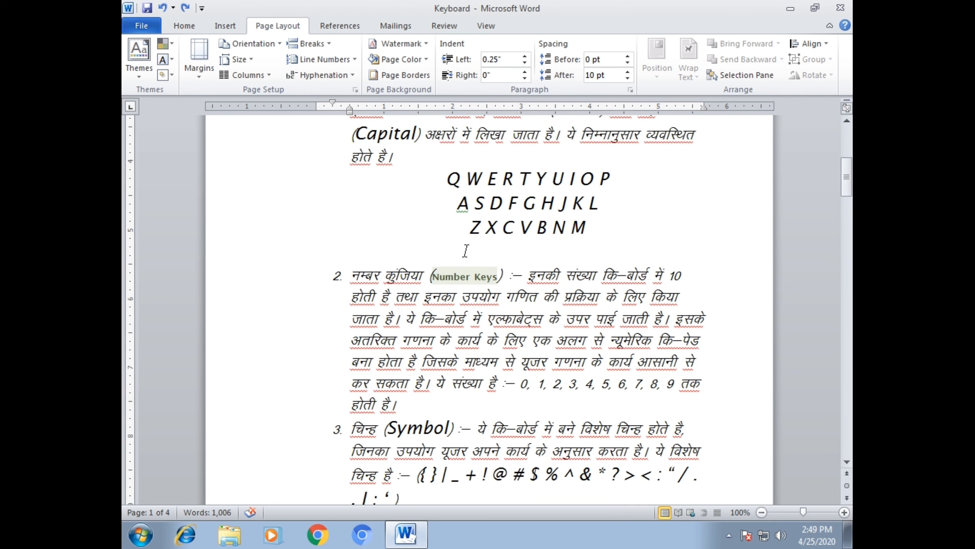
scroll(465, 250, up, 1)
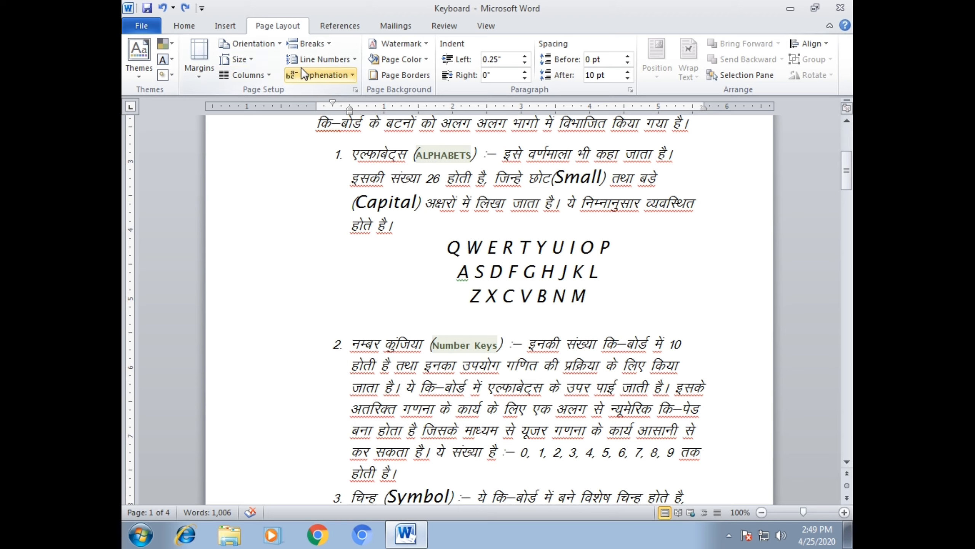
- Turn on Continuous line numbering, and check the line numbers down the first page
click(331, 59)
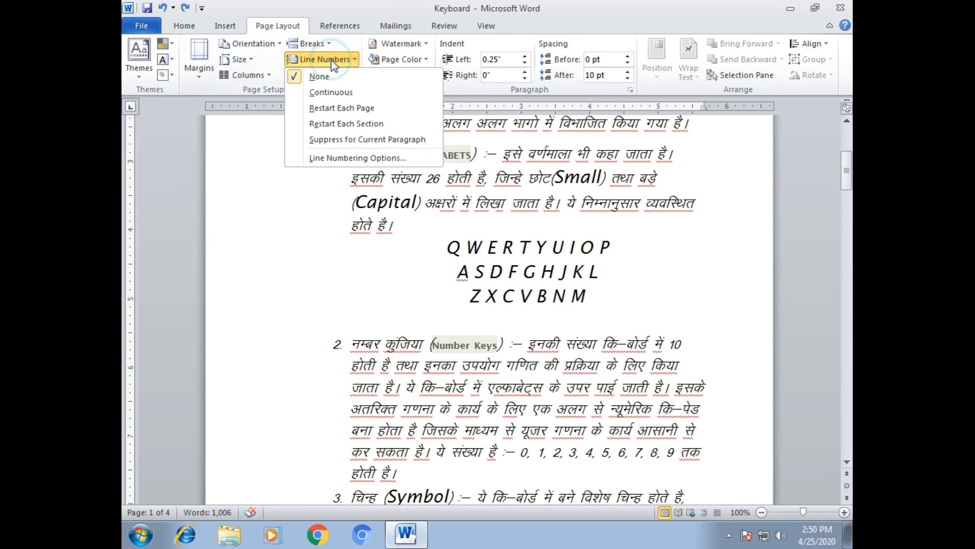
click(348, 235)
scroll(470, 208, up, 3)
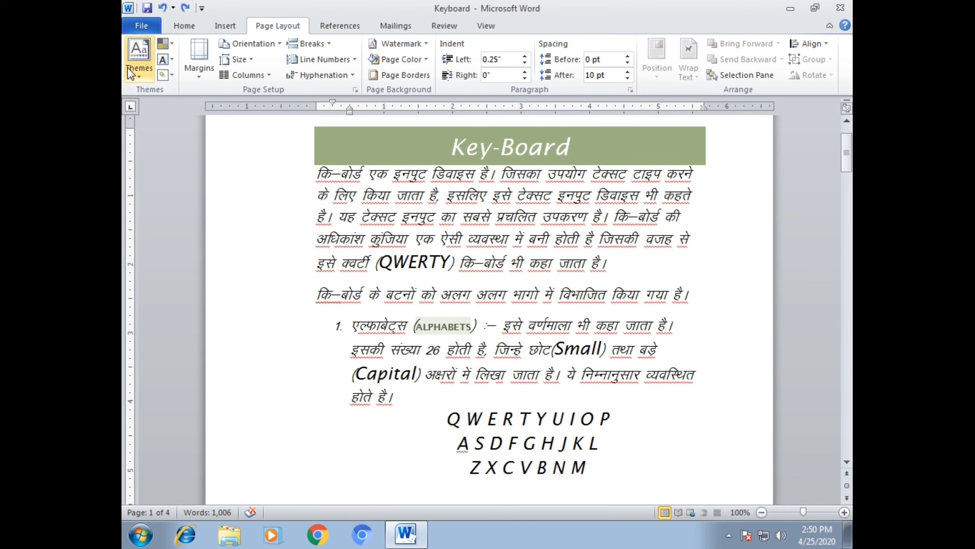
click(322, 59)
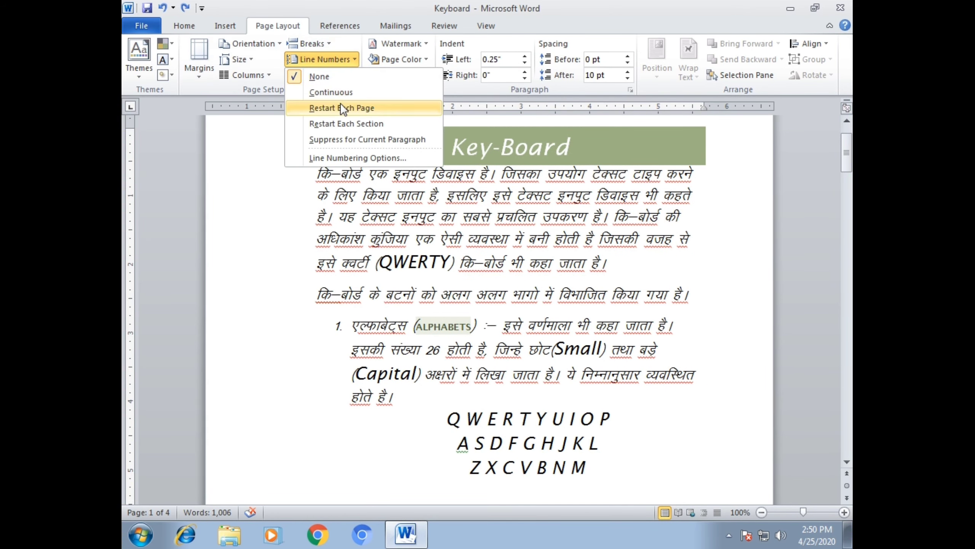
click(337, 92)
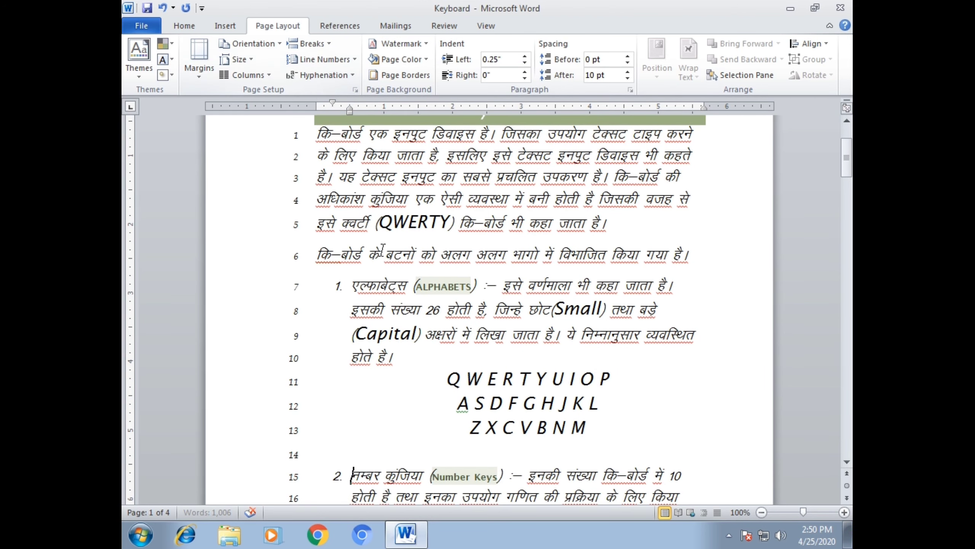
scroll(332, 308, down, 4)
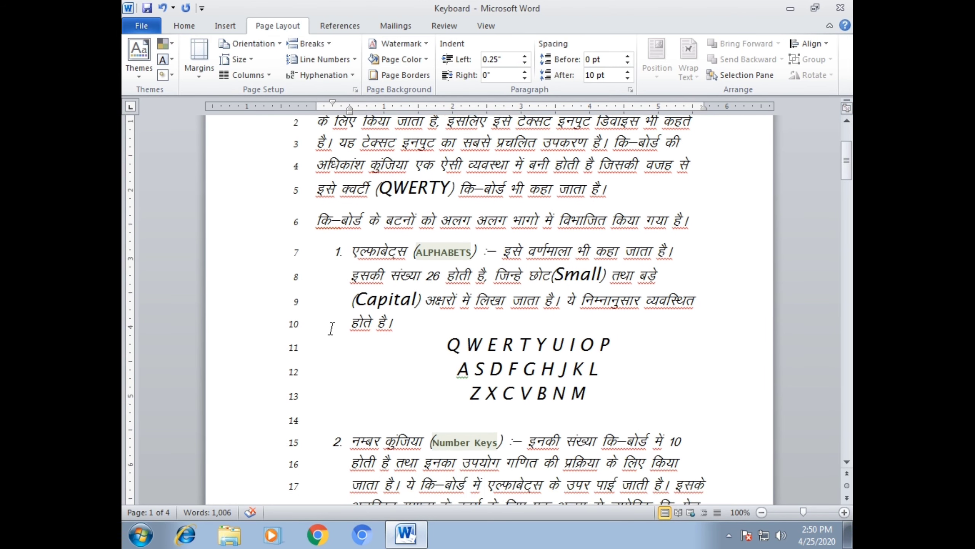
scroll(333, 341, down, 2)
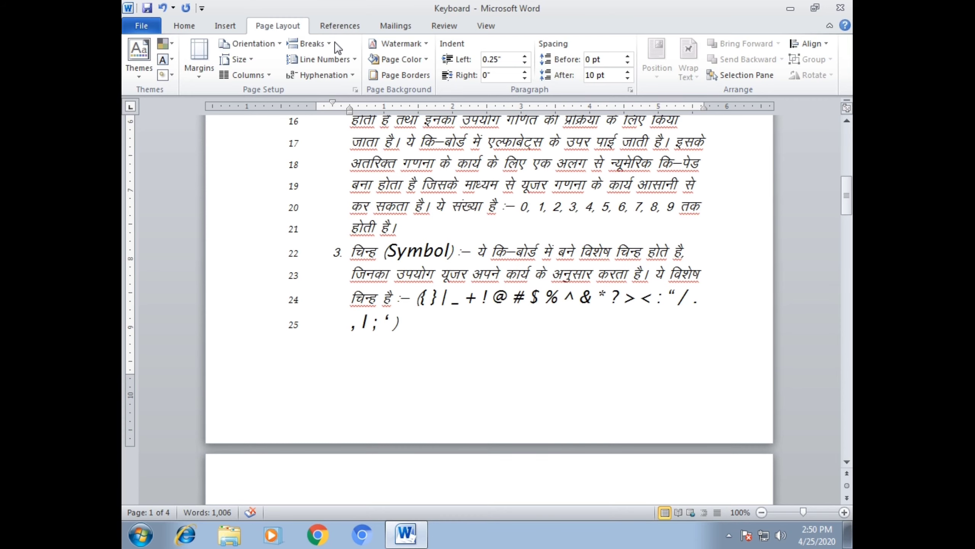
click(337, 60)
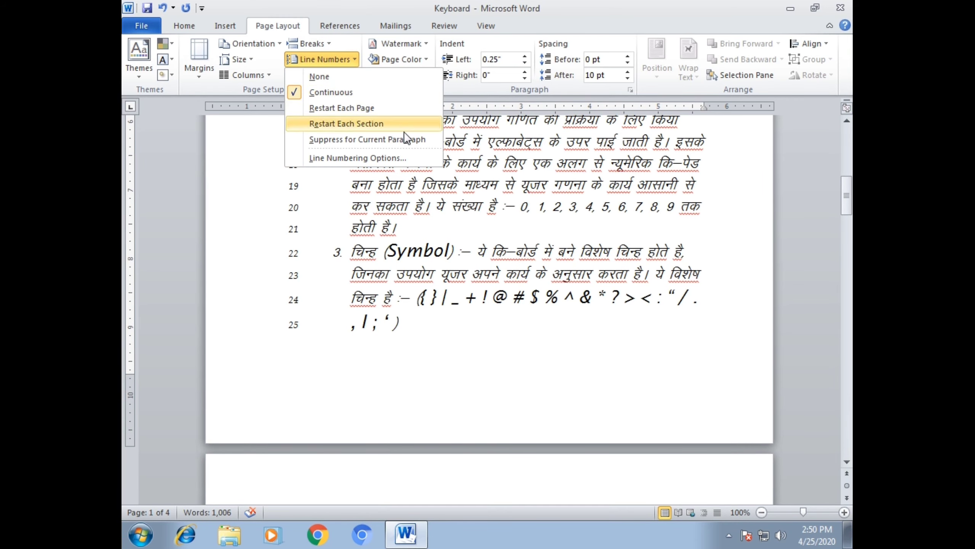
click(331, 302)
scroll(332, 298, up, 3)
scroll(334, 296, up, 3)
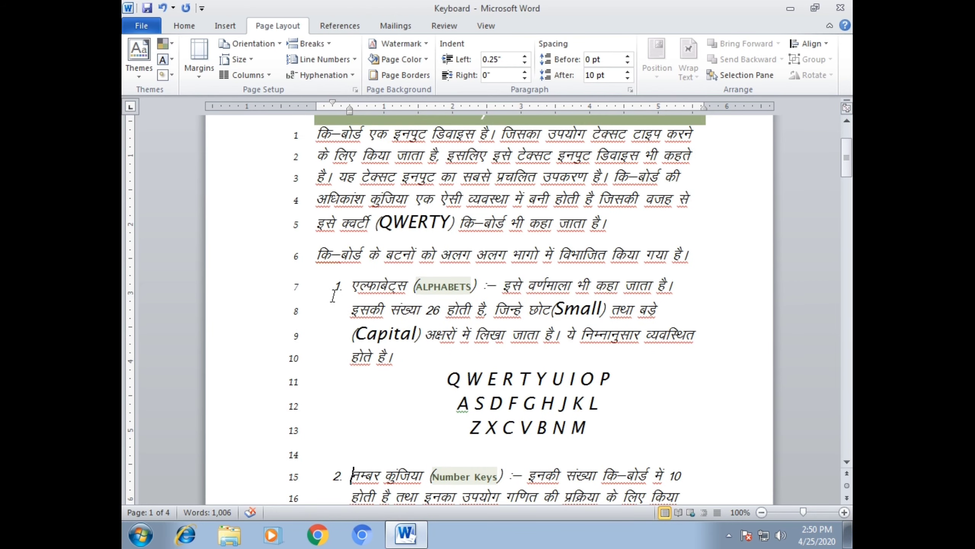
- Set the line numbering to Restart Each Page, and check the numbers across the first and second pages
scroll(332, 296, down, 6)
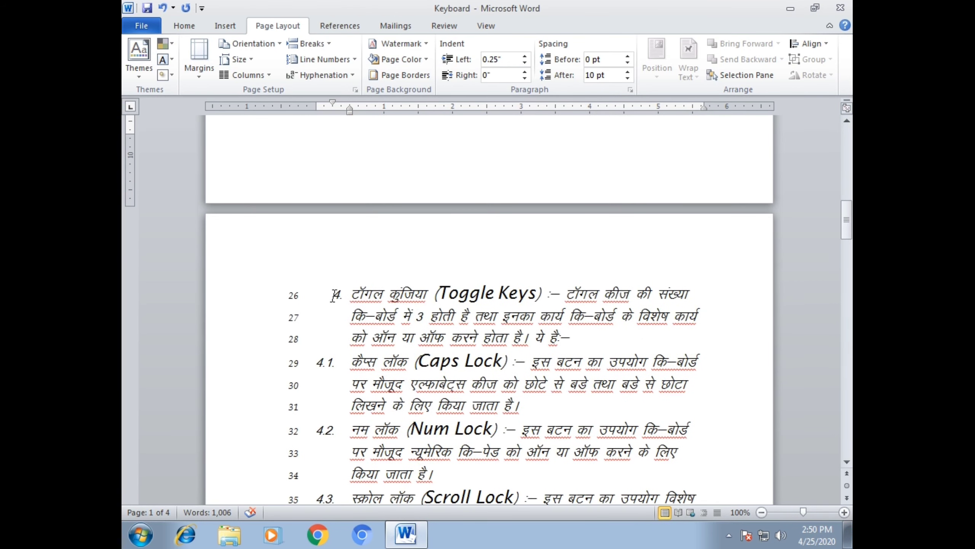
click(336, 56)
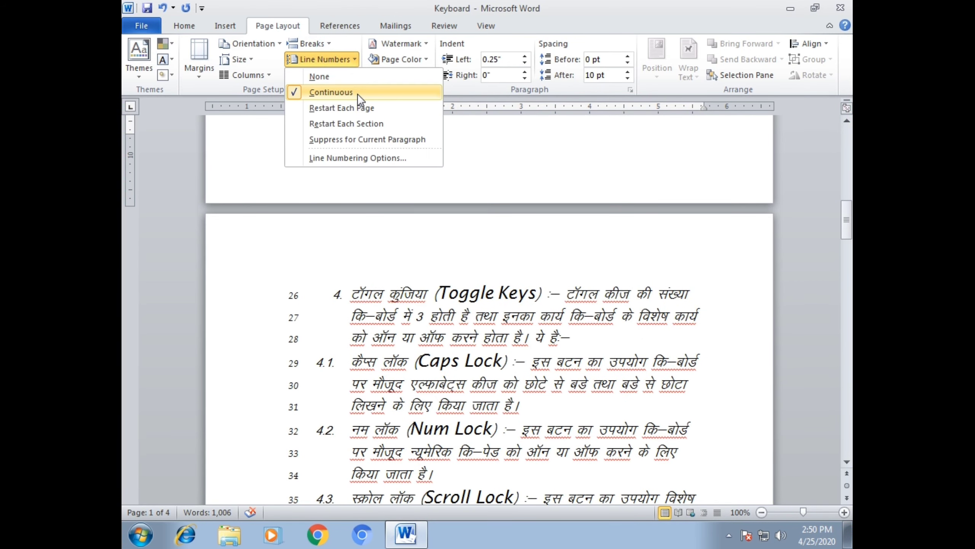
click(394, 108)
scroll(410, 208, up, 10)
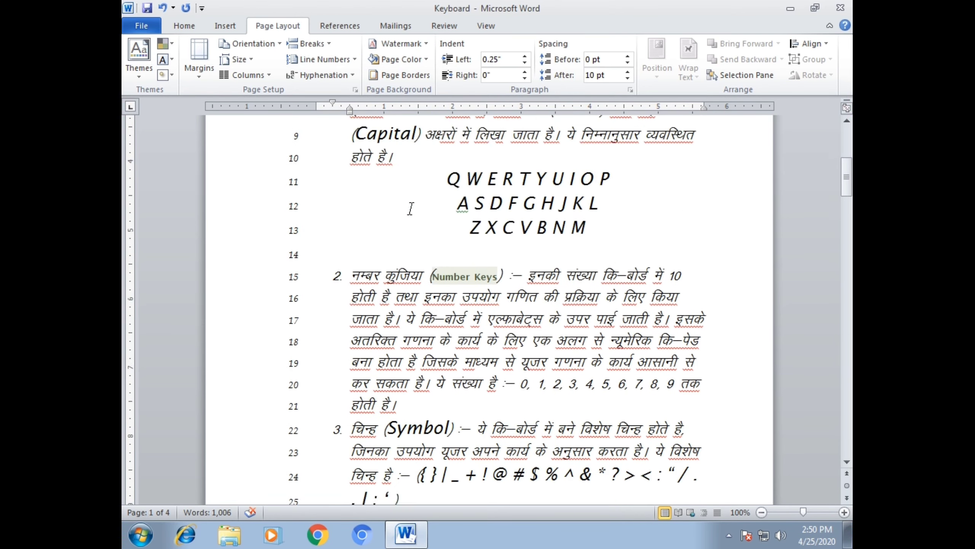
scroll(411, 207, down, 13)
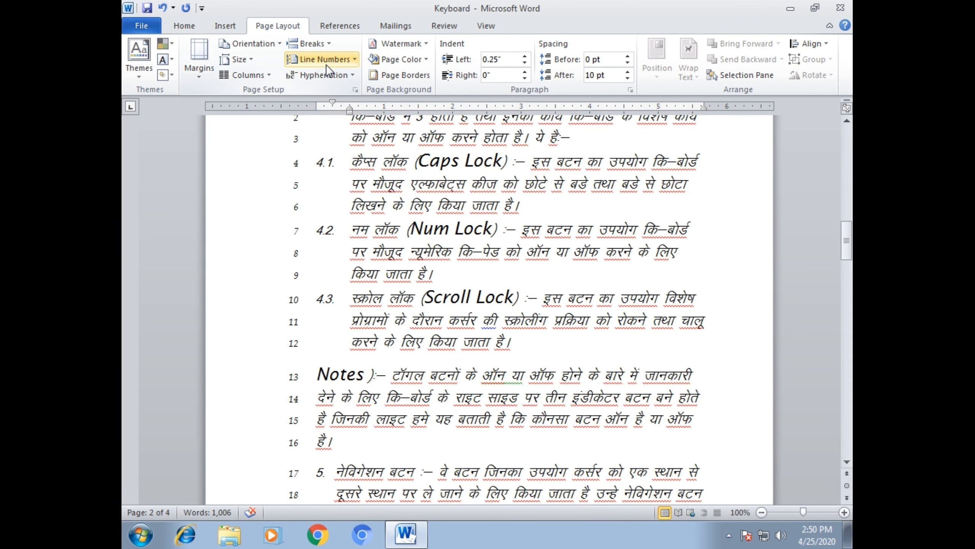
click(326, 61)
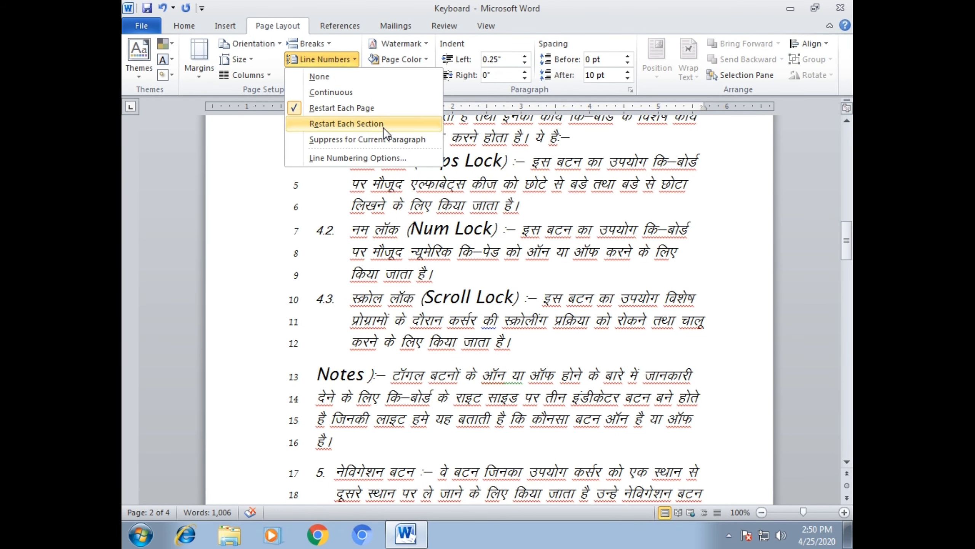
click(309, 44)
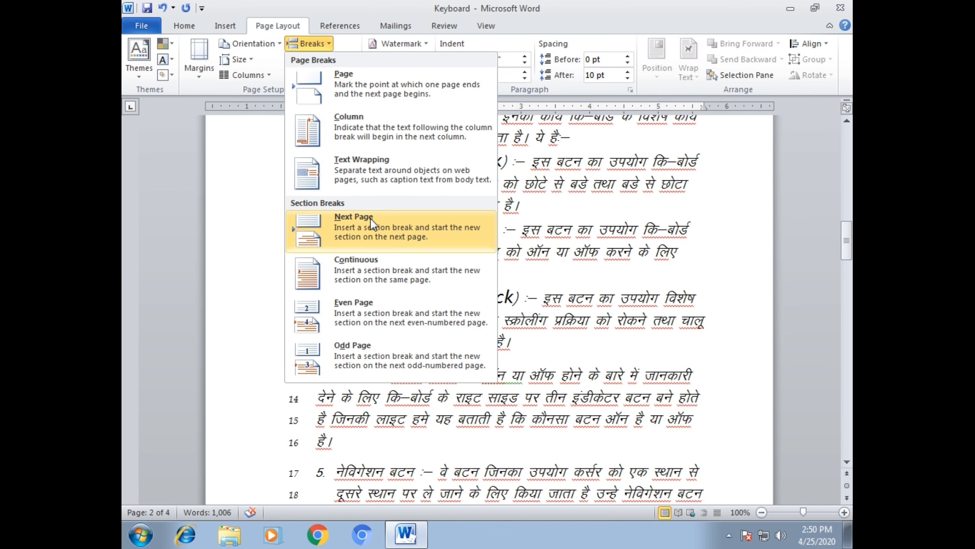
click(306, 46)
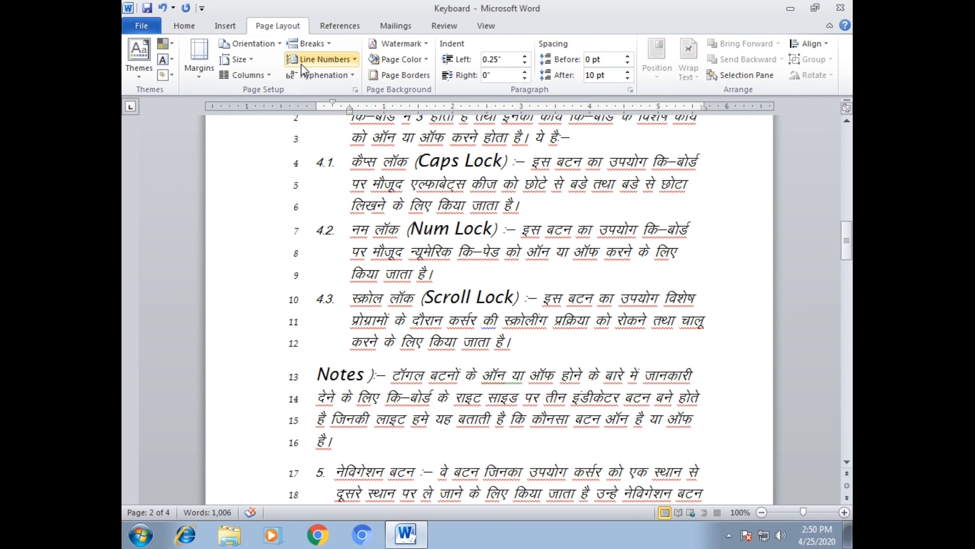
click(301, 62)
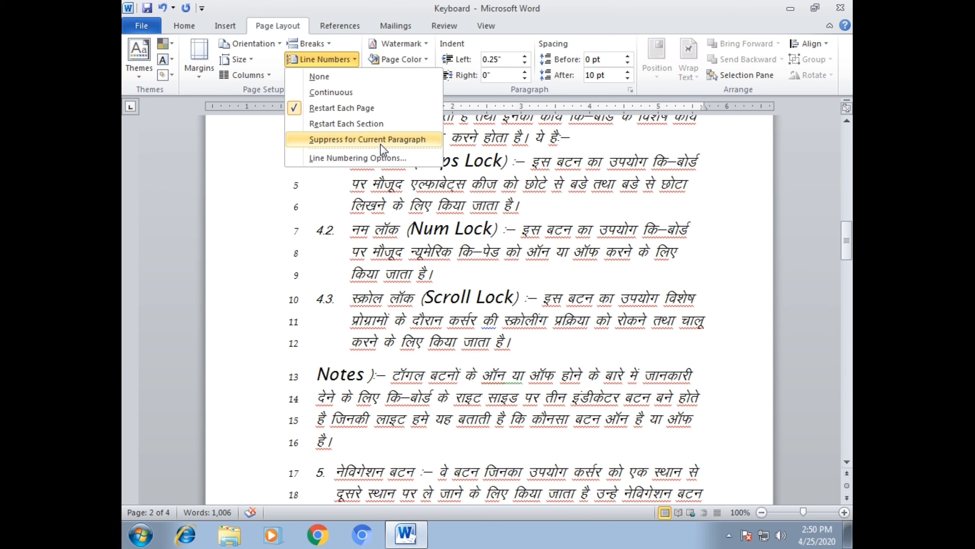
click(417, 315)
- Remove the line numbers from the document by setting line numbering to None
scroll(422, 315, up, 5)
scroll(426, 316, up, 5)
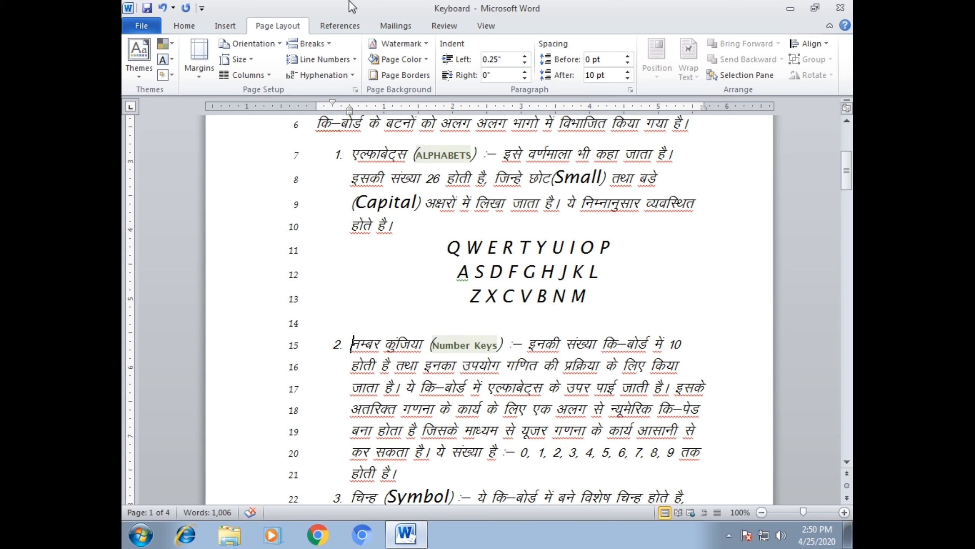
click(331, 60)
click(327, 79)
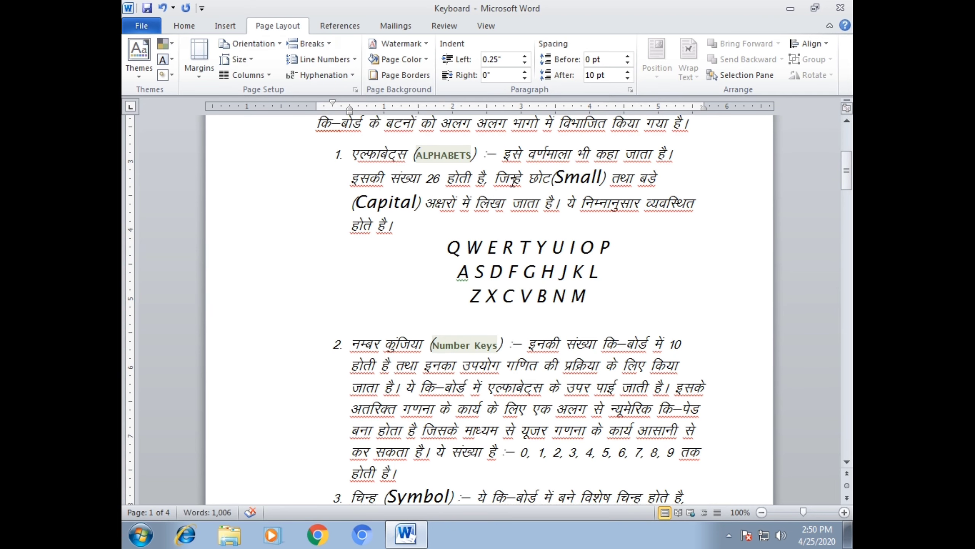
- Turn on Automatic hyphenation for the document, and check the line endings on the first two pages
click(513, 180)
click(330, 80)
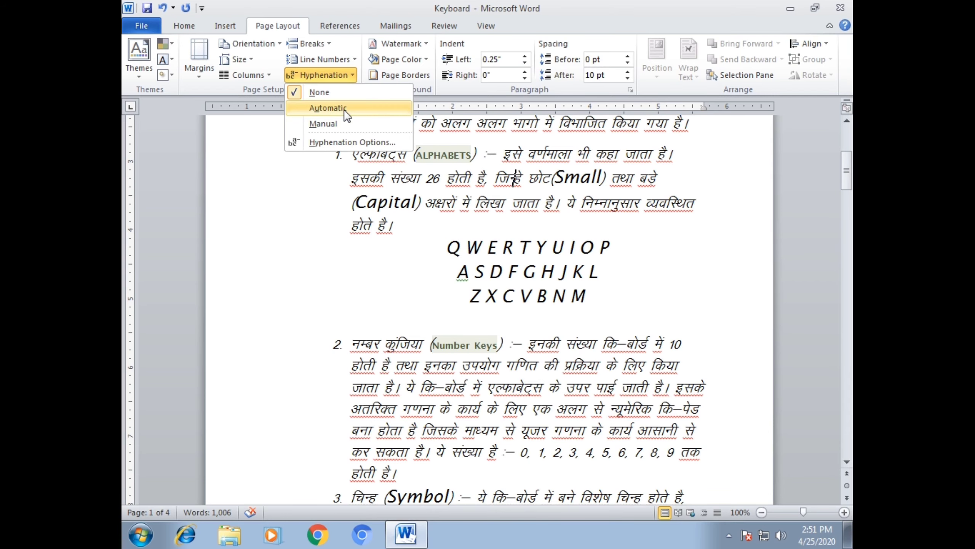
click(328, 108)
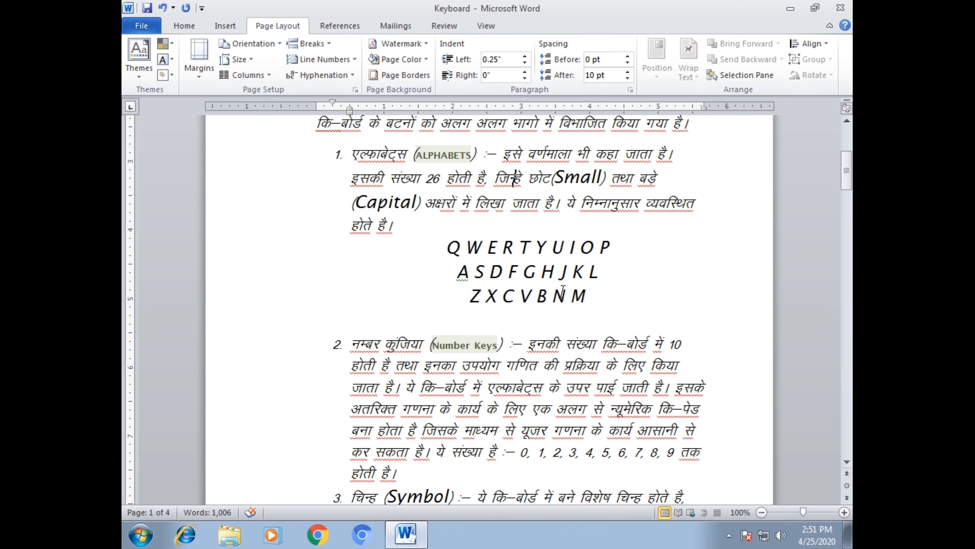
scroll(561, 291, down, 1)
scroll(561, 291, down, 5)
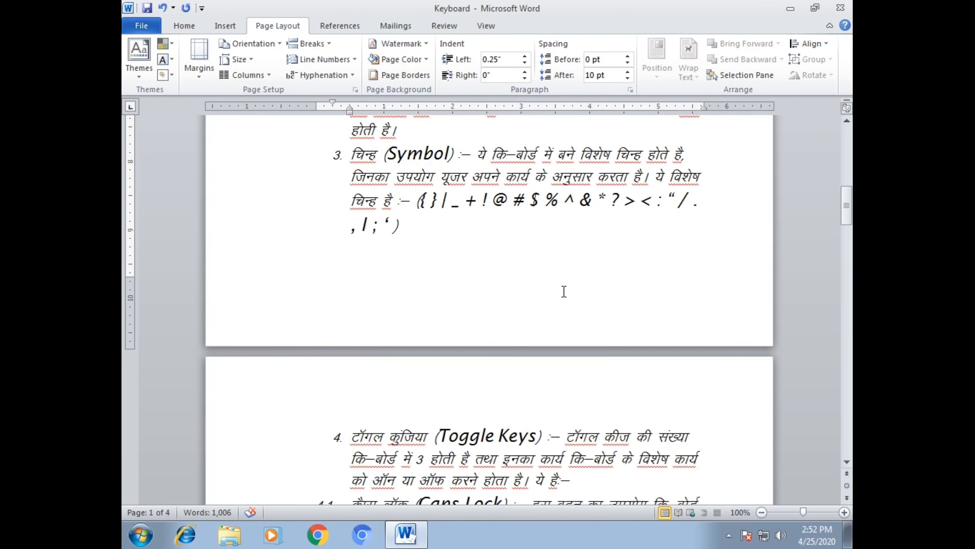
scroll(564, 291, down, 6)
scroll(564, 291, up, 7)
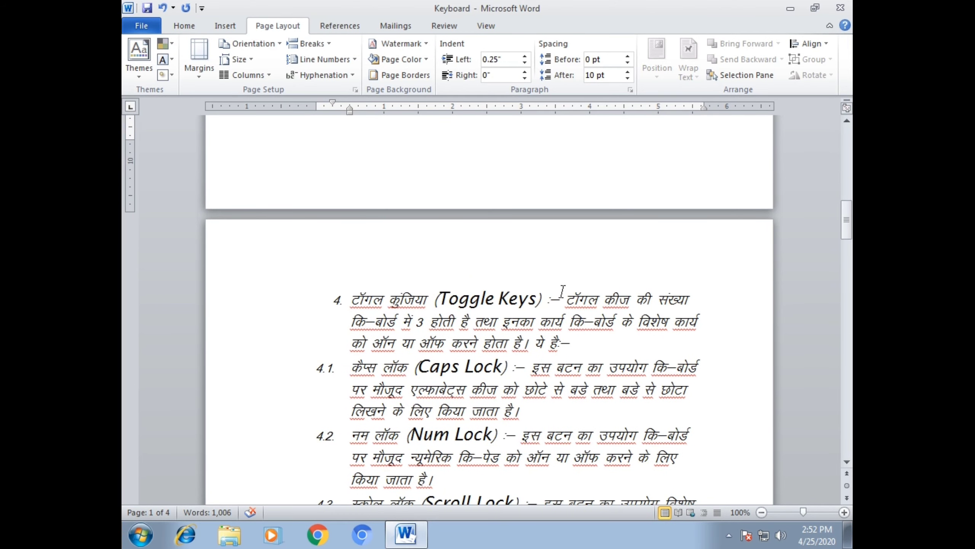